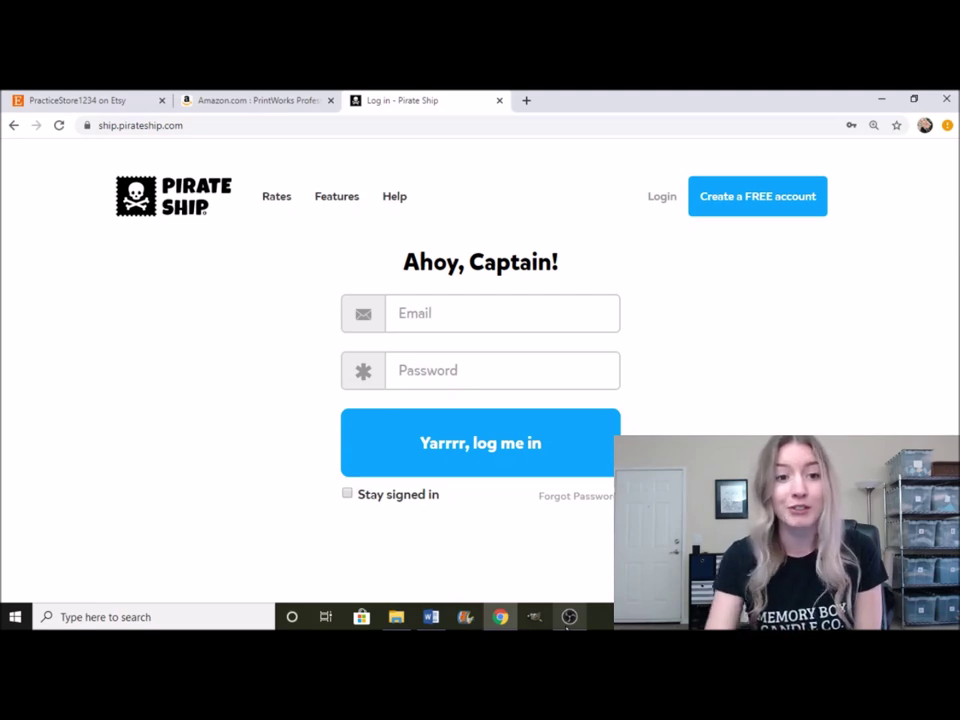
Step: Complete the Create a FREE account signup form to open a new Pirate Ship account
click(763, 204)
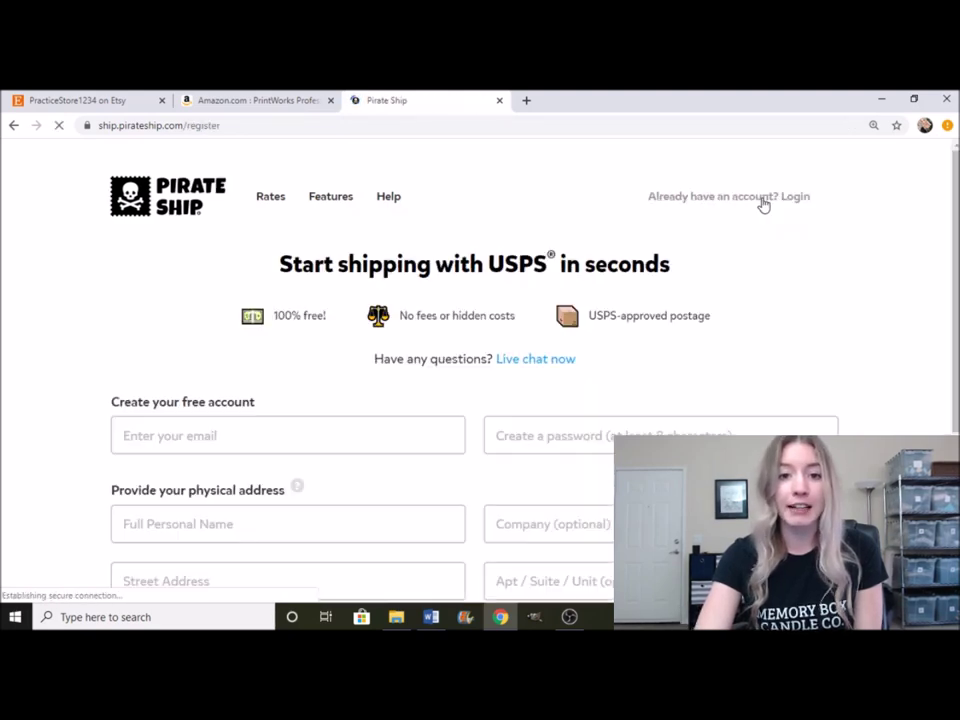
scroll(611, 362, down, 1)
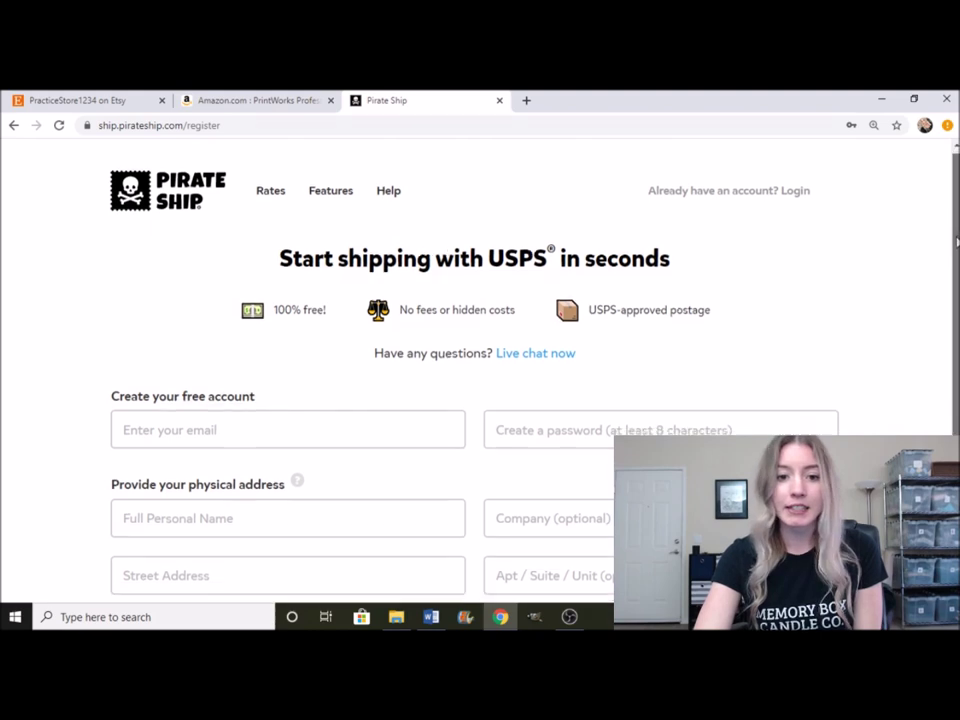
scroll(957, 352, down, 2)
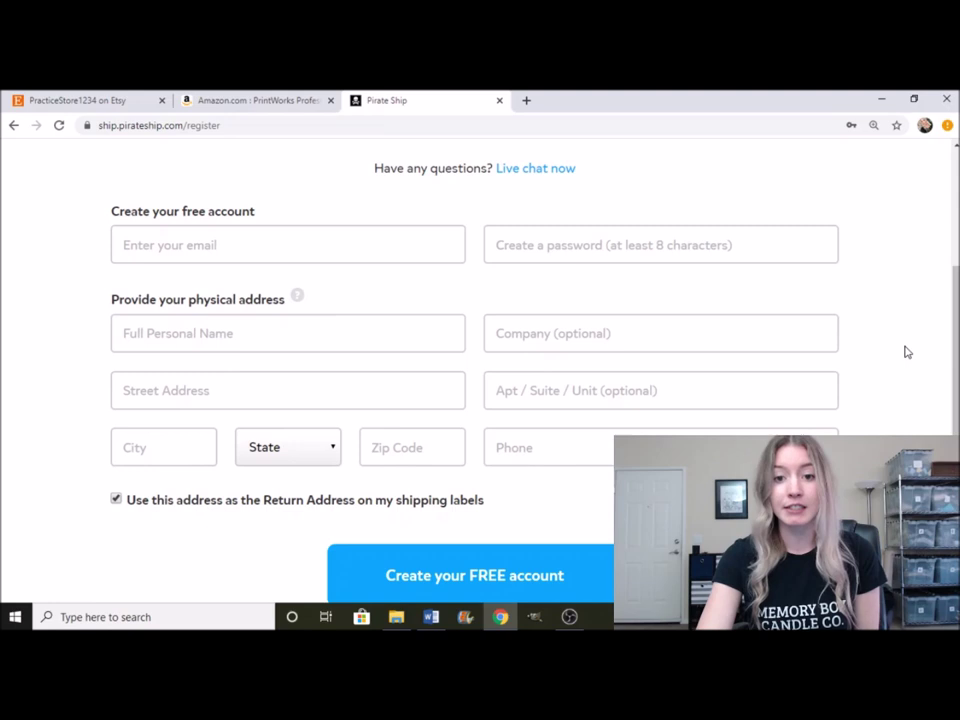
scroll(957, 393, down, 1)
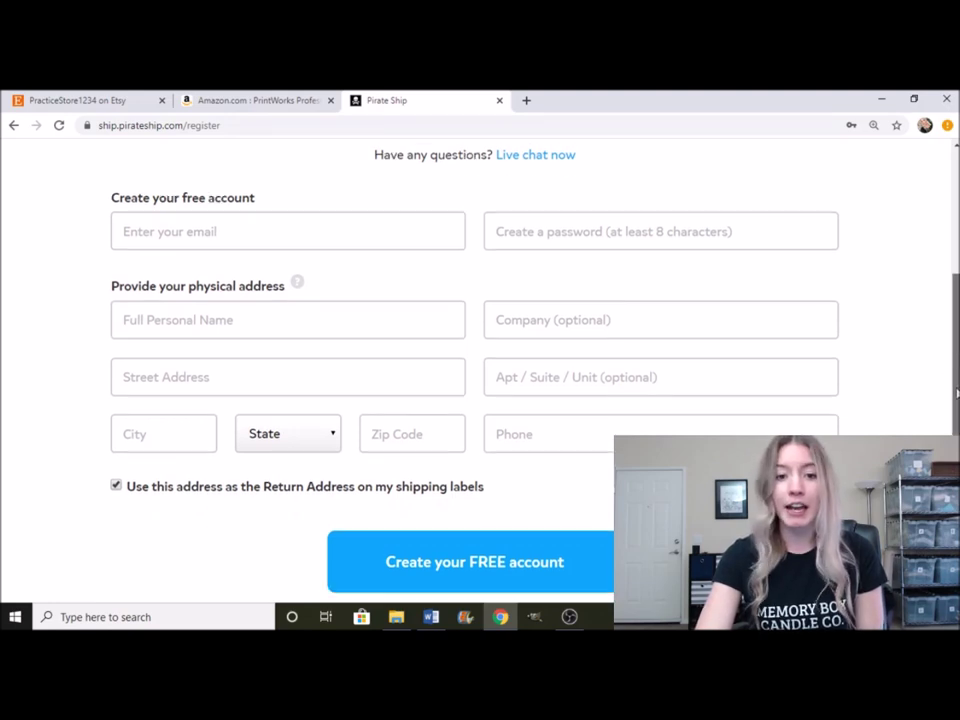
scroll(957, 393, down, 1)
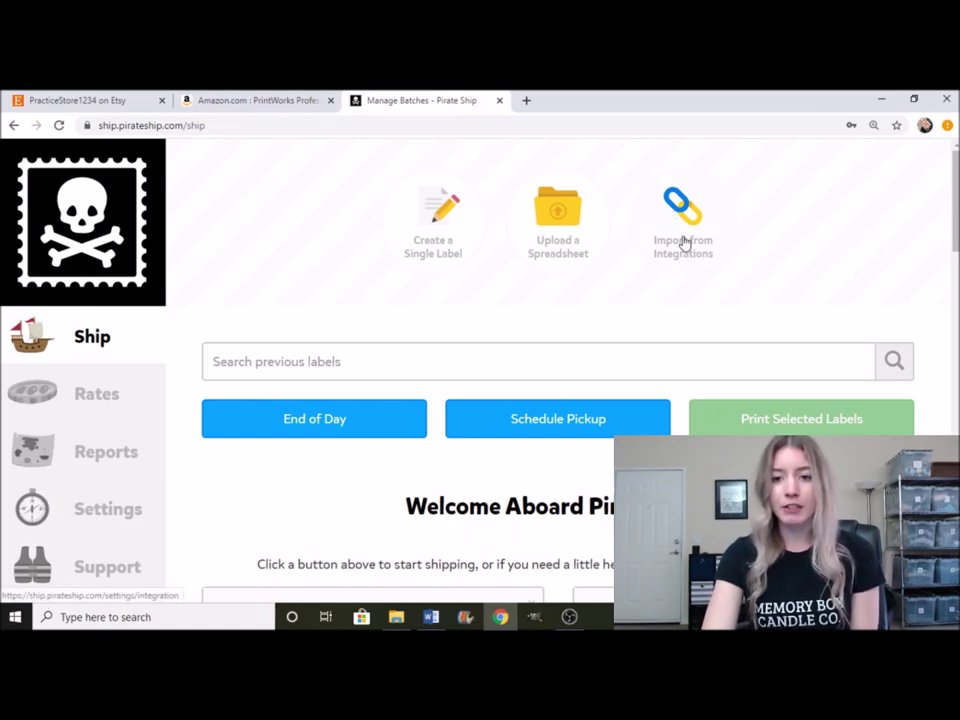
Step: Choose Import from Integrations and select Etsy as the store to connect
click(683, 242)
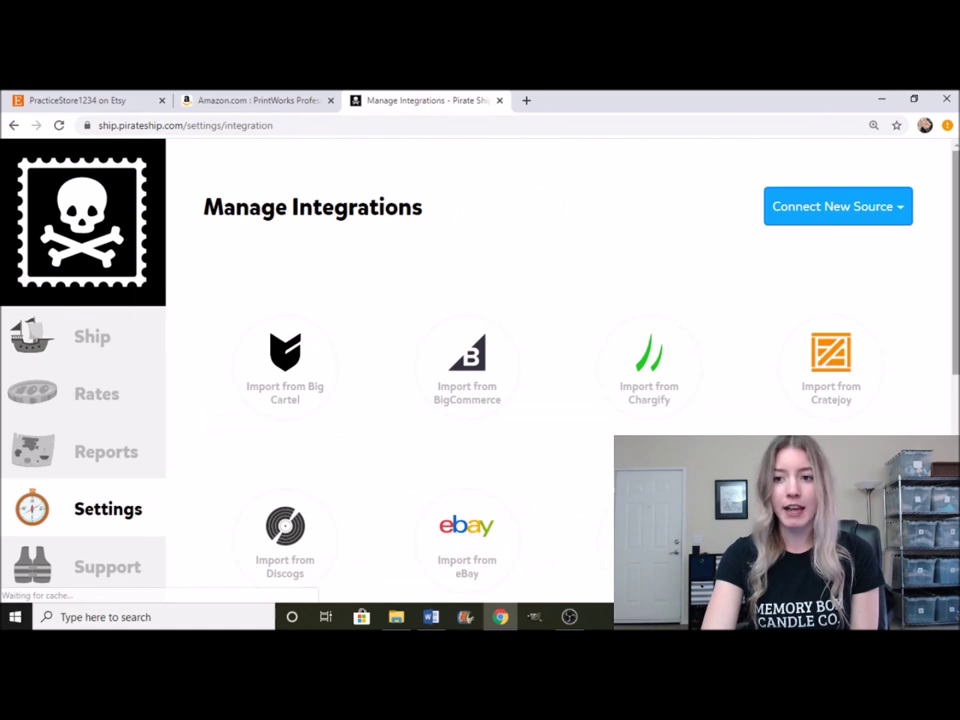
drag(957, 200, 957, 362)
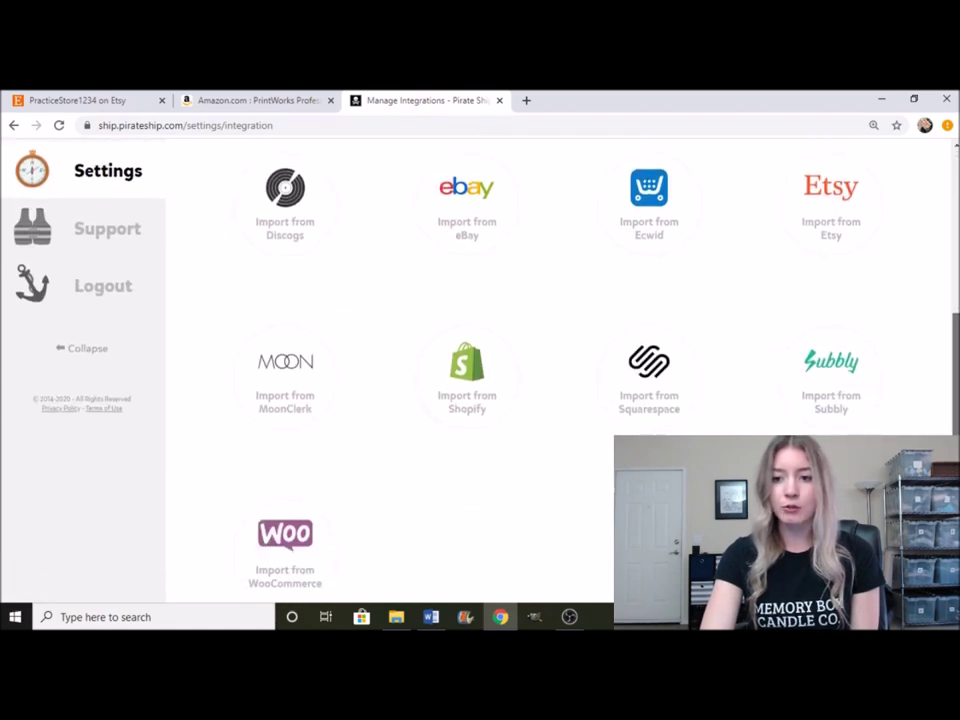
click(831, 208)
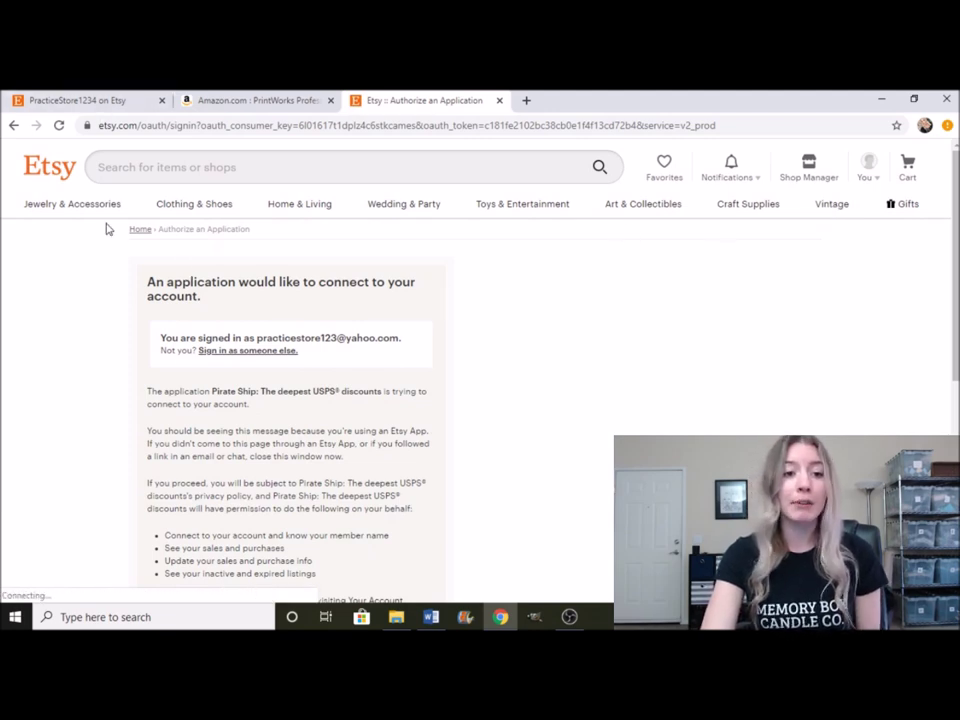
Step: Check the Etsy shop tab, then allow Pirate Ship access on Etsy's authorization page
click(66, 101)
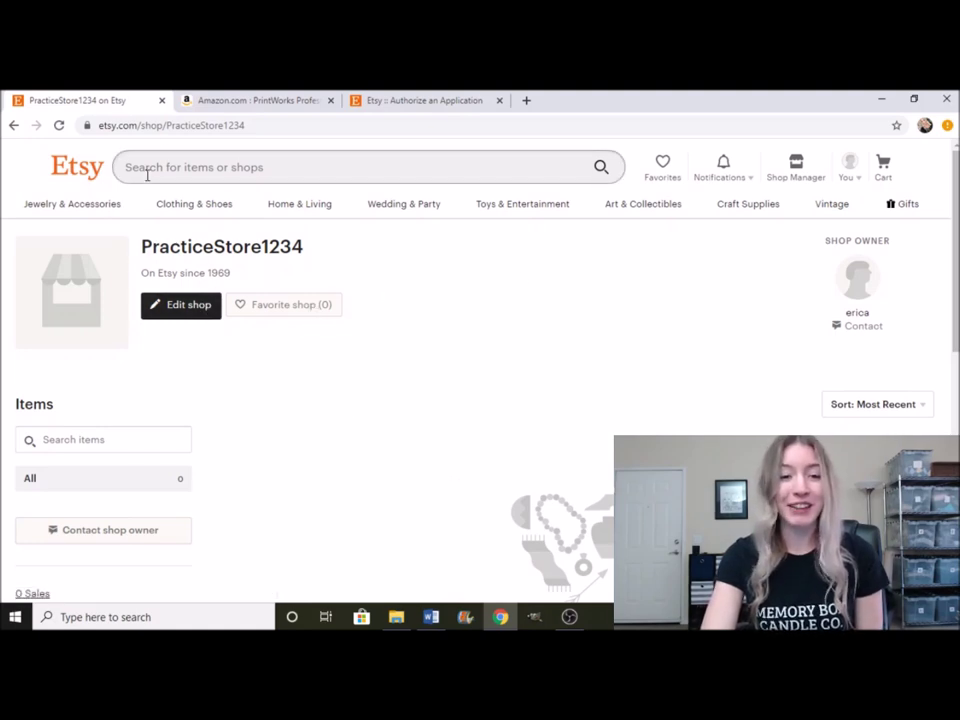
click(390, 100)
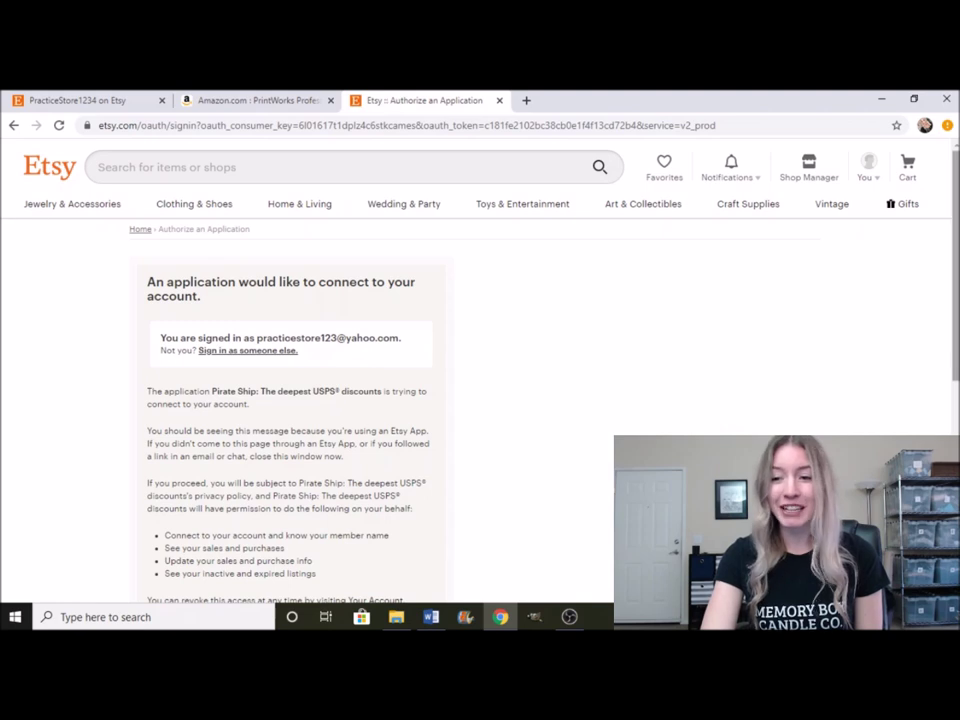
scroll(560, 380, down, 2)
scroll(400, 350, down, 1)
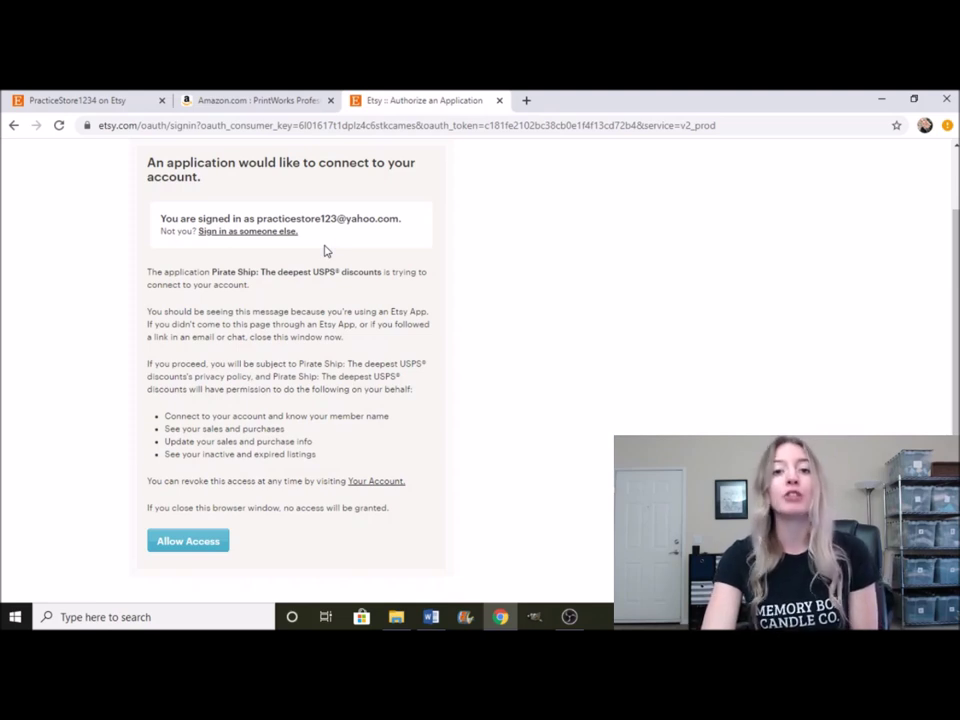
click(185, 541)
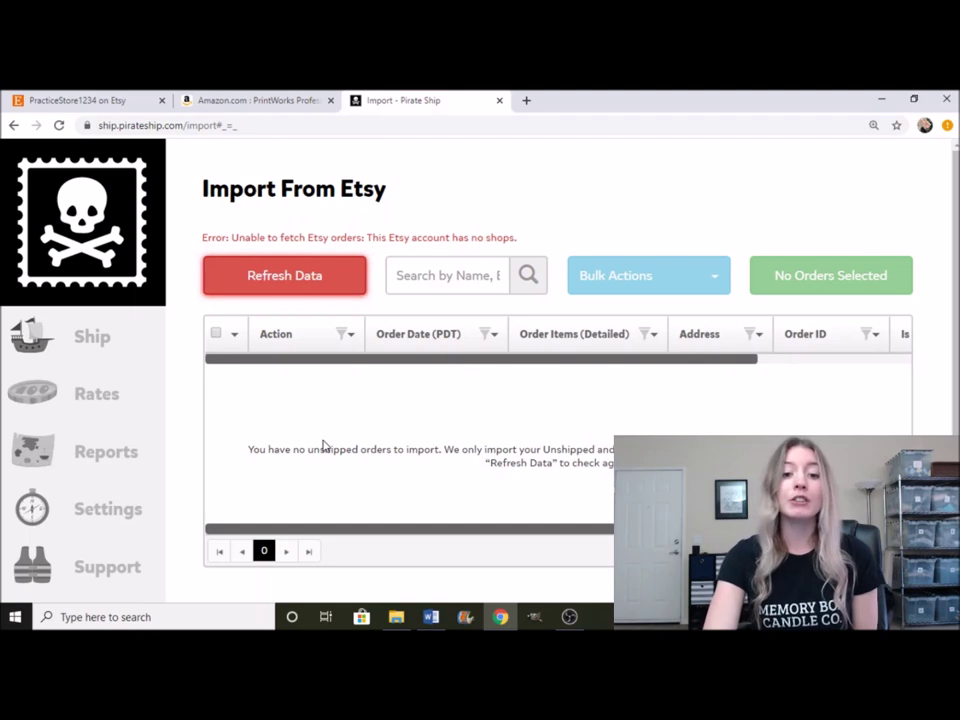
Step: Start a single label, fill in the recipient's Ship To address, and enable Rubber Stamps
mouse_move(99, 337)
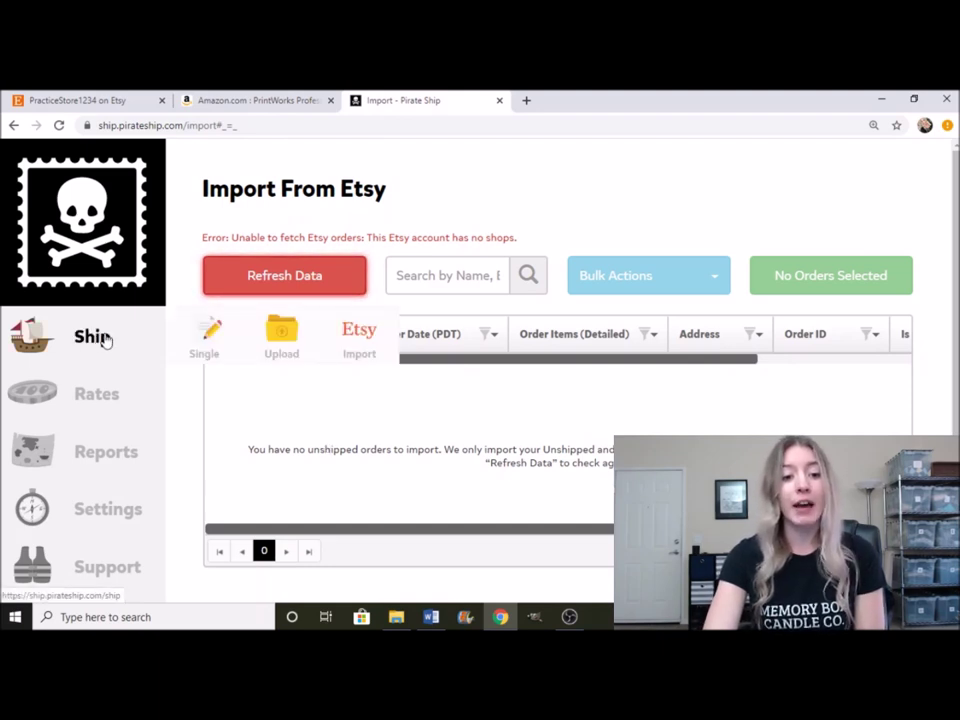
click(203, 347)
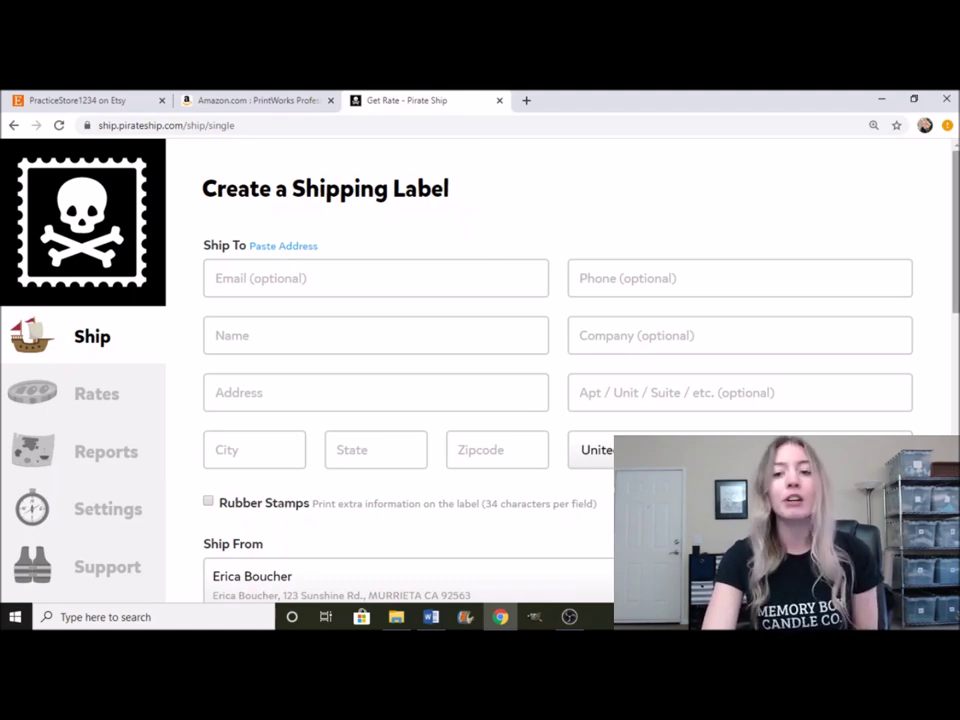
scroll(789, 271, down, 1)
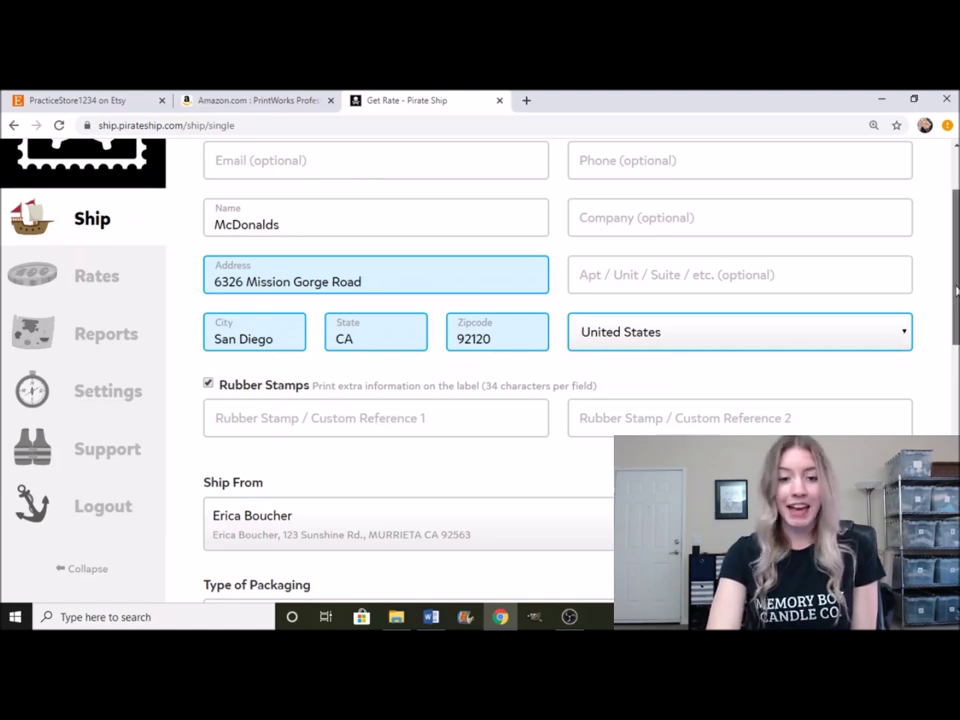
scroll(476, 376, down, 2)
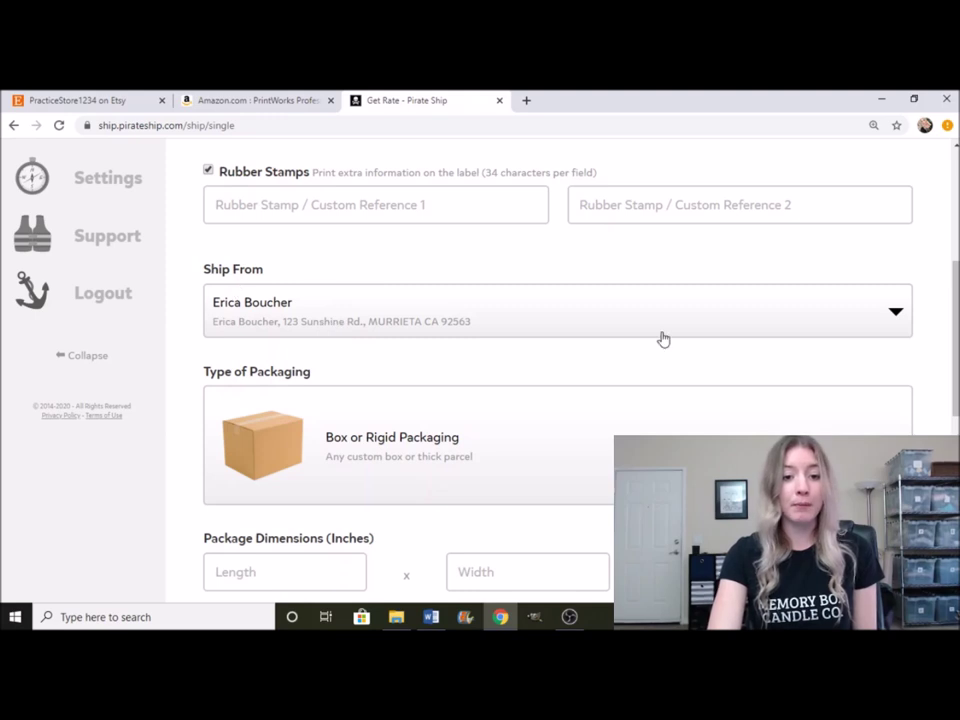
scroll(557, 370, down, 3)
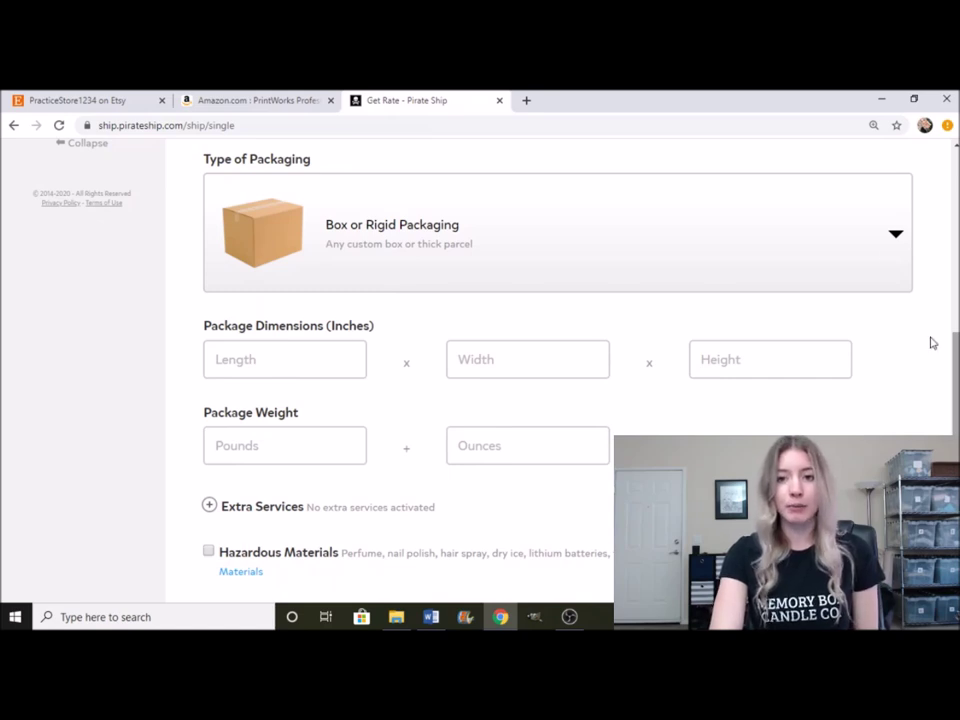
click(881, 229)
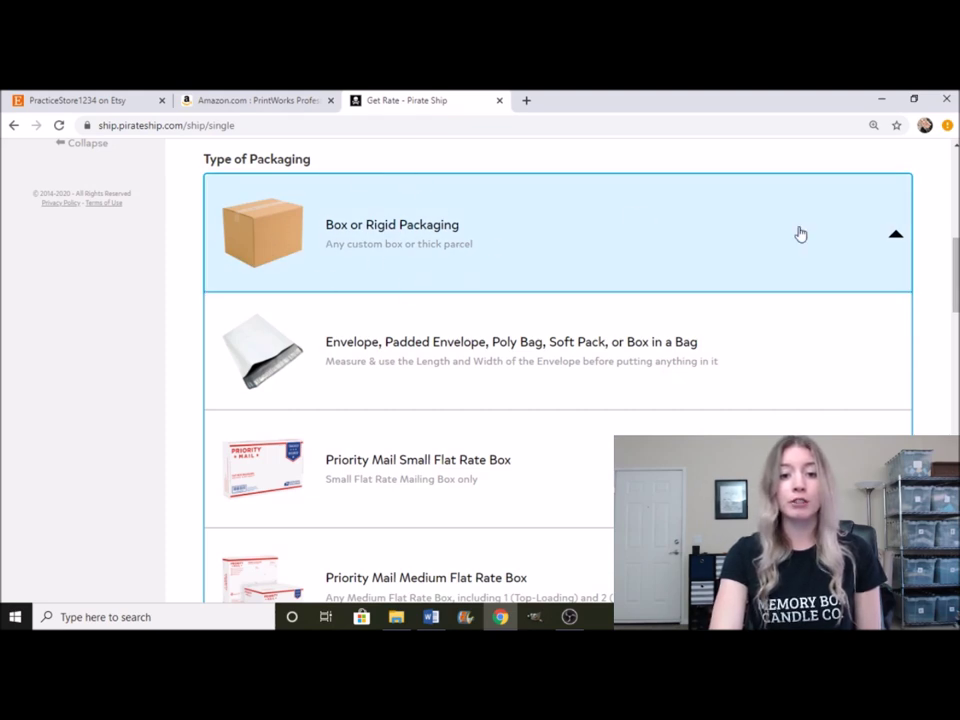
Step: Pick Box or Rigid Packaging as the package type and collapse the packaging list
scroll(502, 259, down, 3)
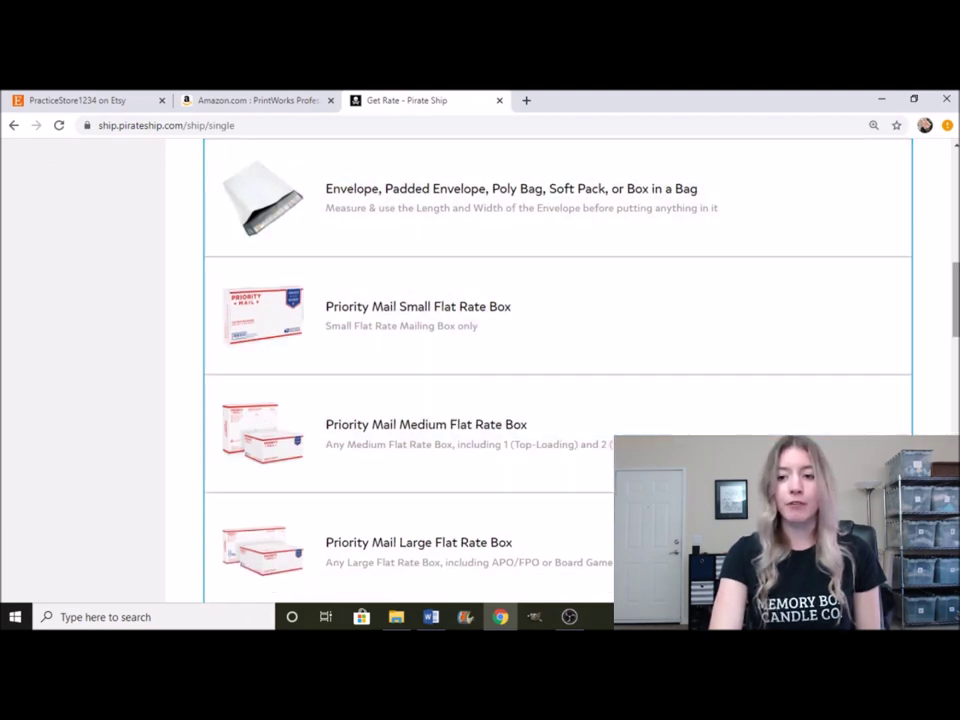
scroll(558, 380, down, 6)
scroll(558, 380, down, 12)
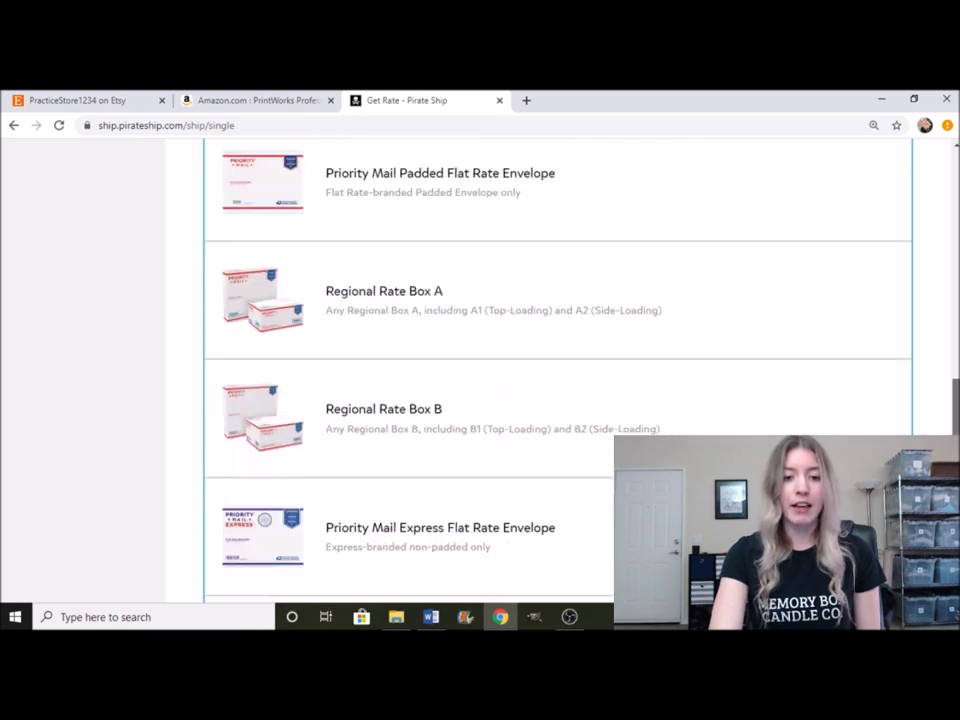
scroll(940, 404, down, 5)
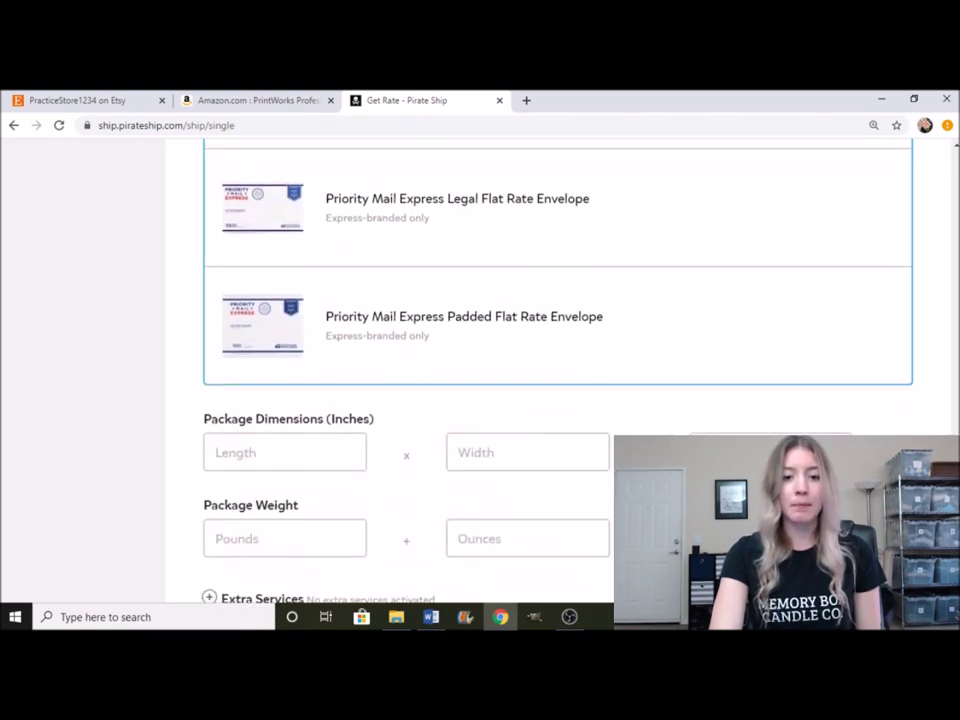
scroll(940, 404, up, 11)
scroll(940, 404, up, 16)
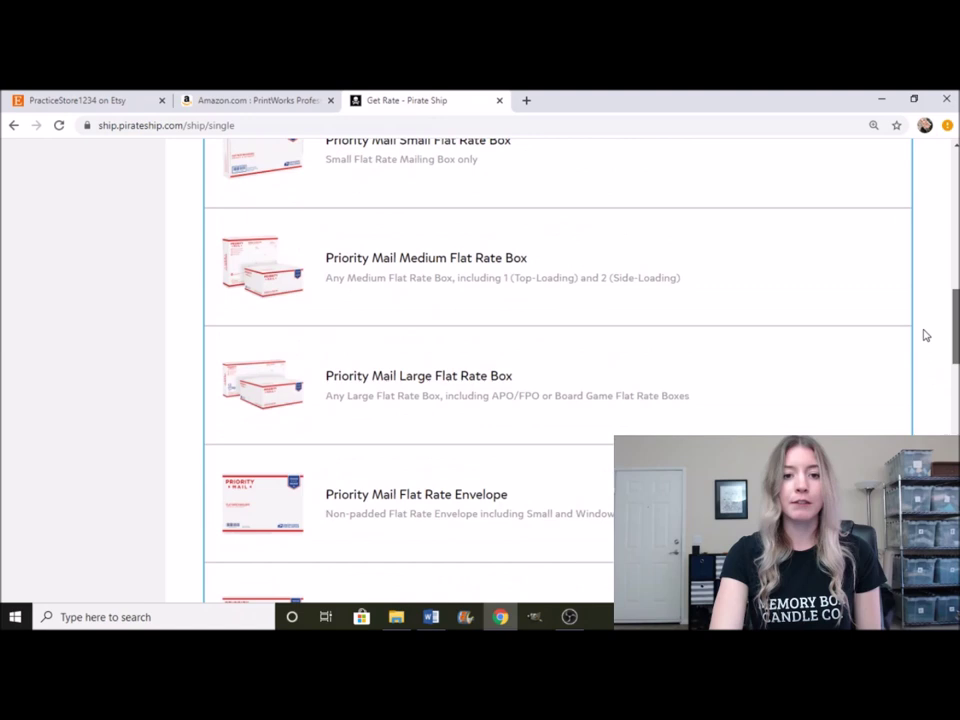
scroll(906, 280, down, 1)
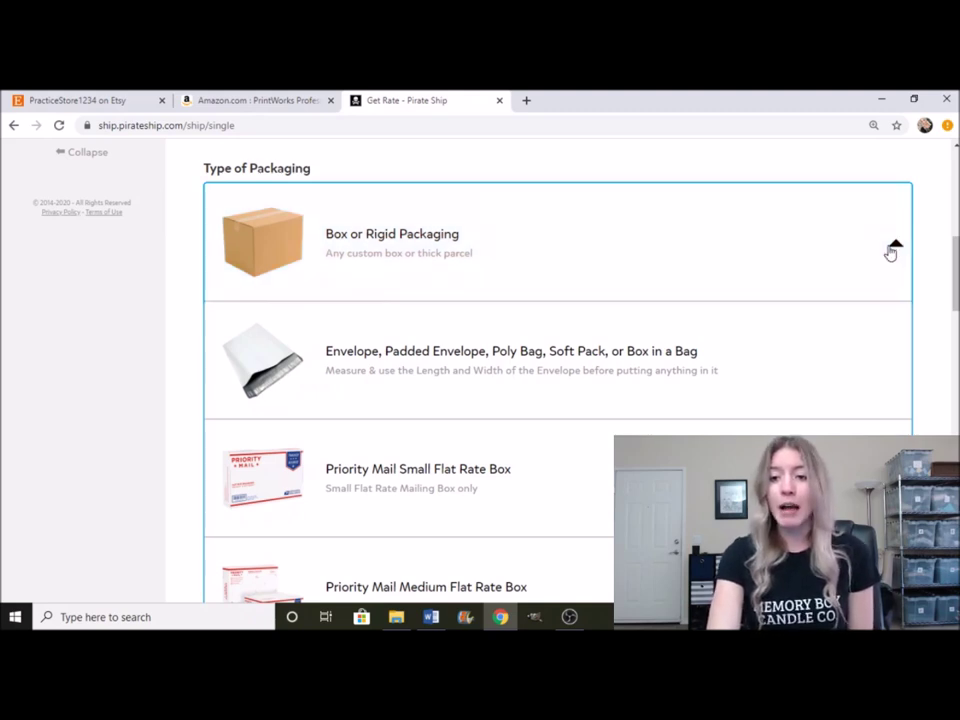
click(893, 248)
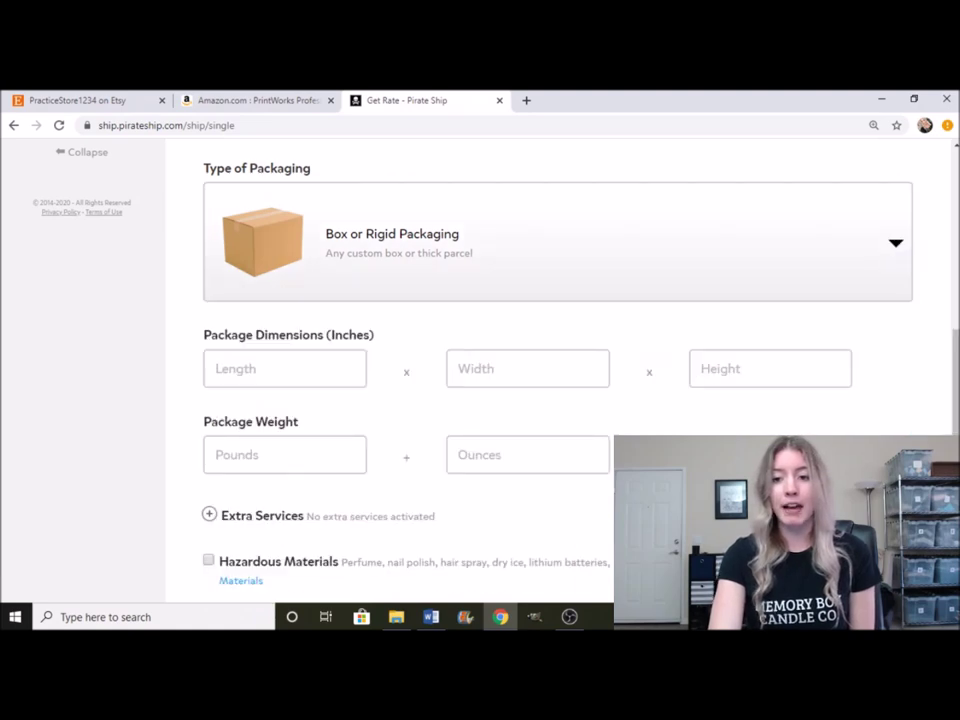
Step: Enter package dimensions 6 x 4 x 4 inches and a weight of 2 pounds
drag(954, 348, 954, 366)
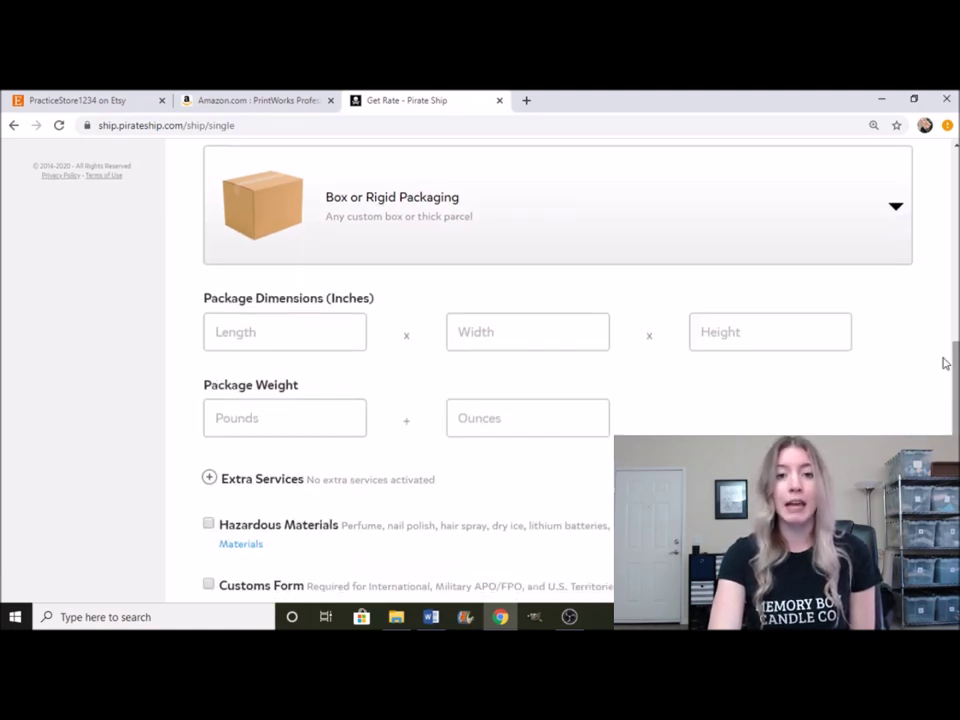
click(271, 332)
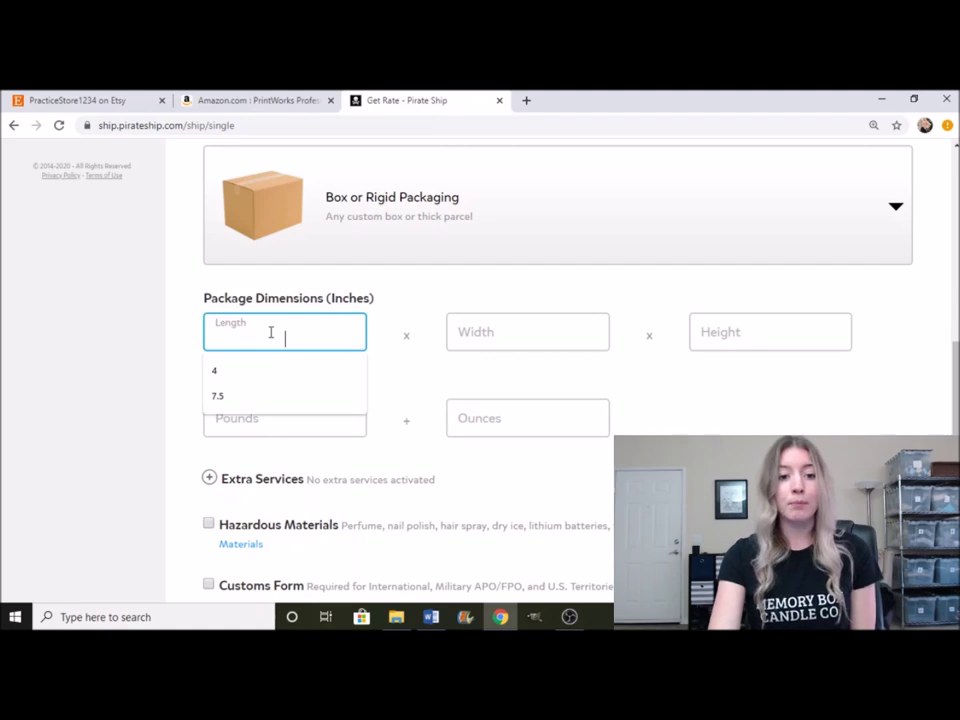
text(6)
key(Tab)
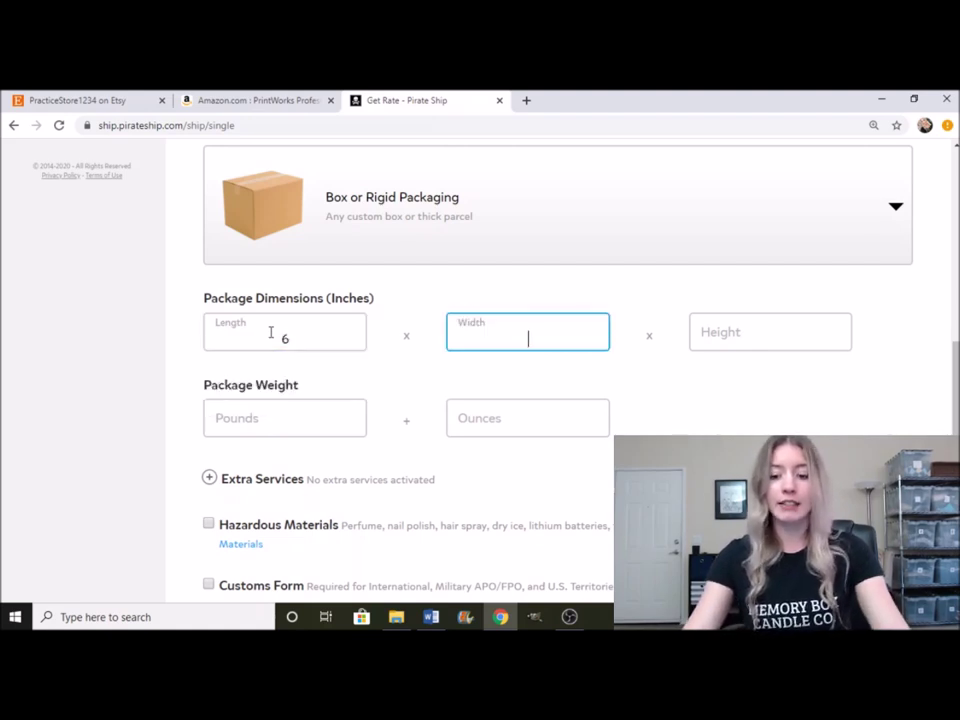
text(4)
key(Tab)
text(4)
key(Tab)
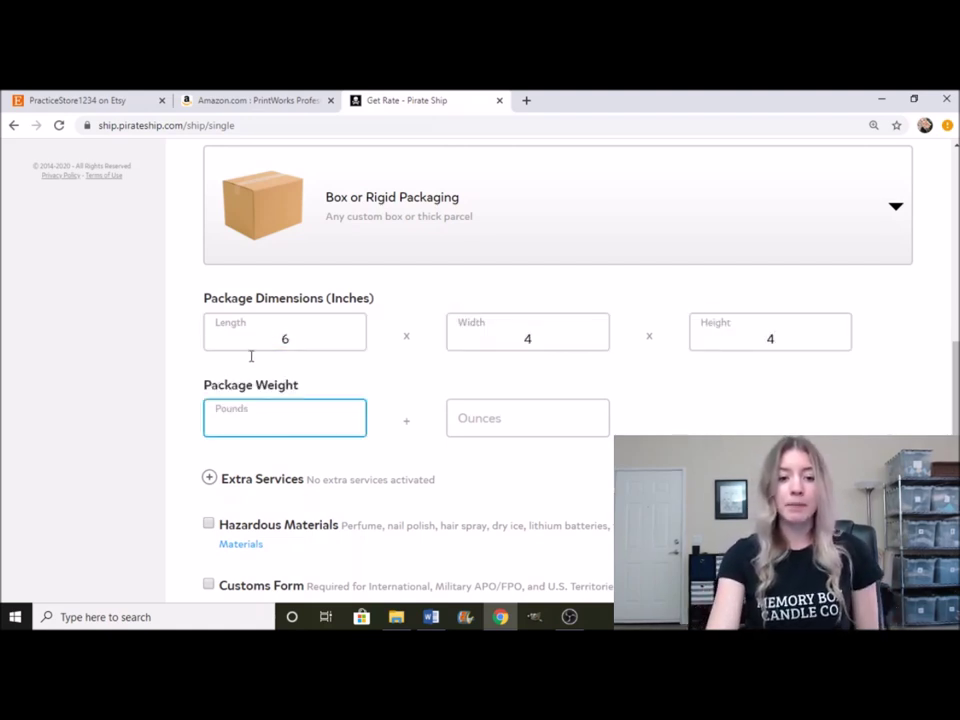
text(2)
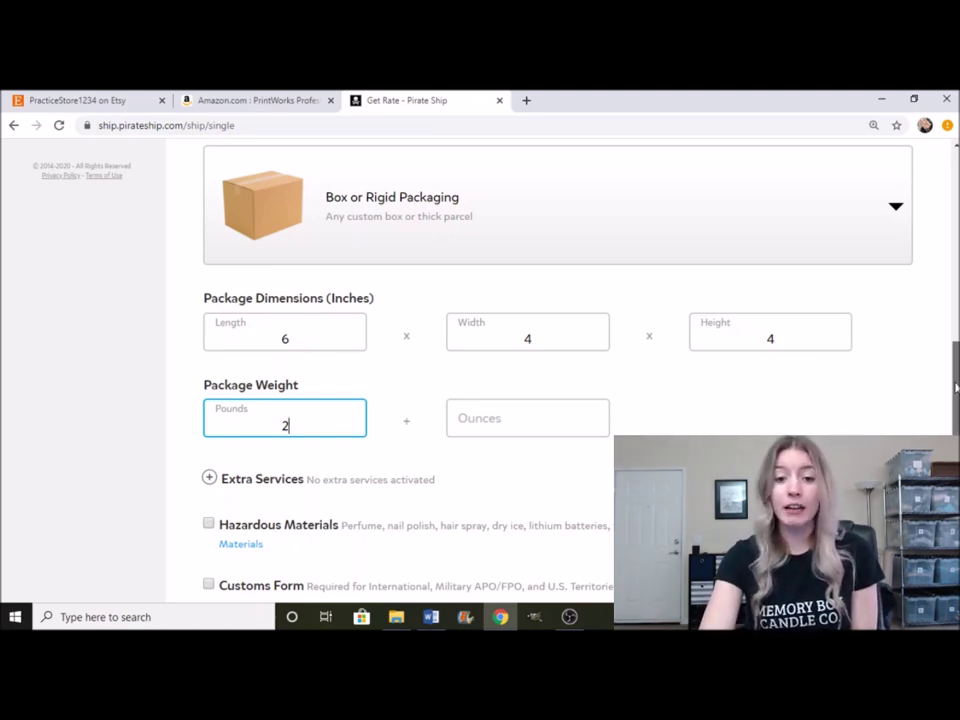
Step: Re-enter the 2-pound weight and scroll down toward Get Rates
drag(953, 386, 955, 407)
scroll(853, 267, down, 5)
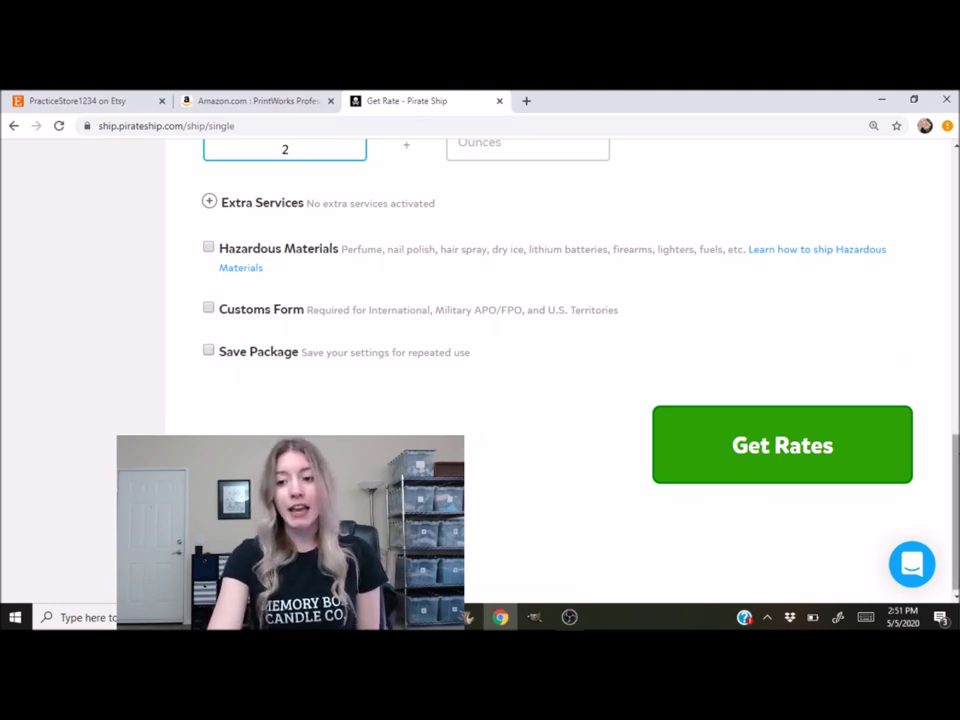
scroll(952, 415, up, 2)
scroll(948, 400, up, 3)
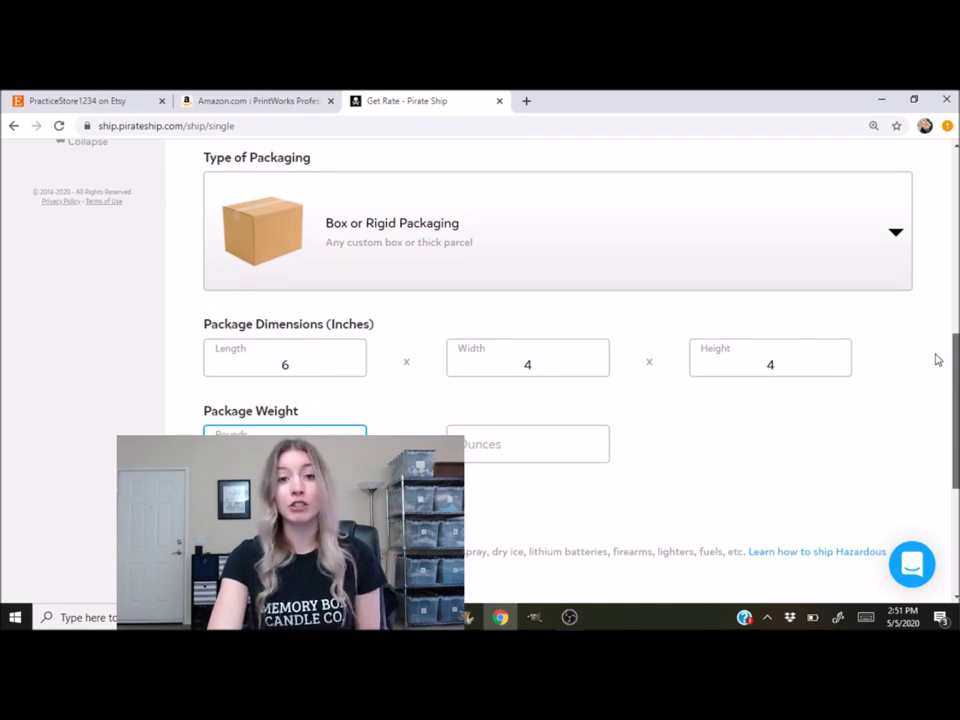
text(2)
scroll(942, 420, down, 5)
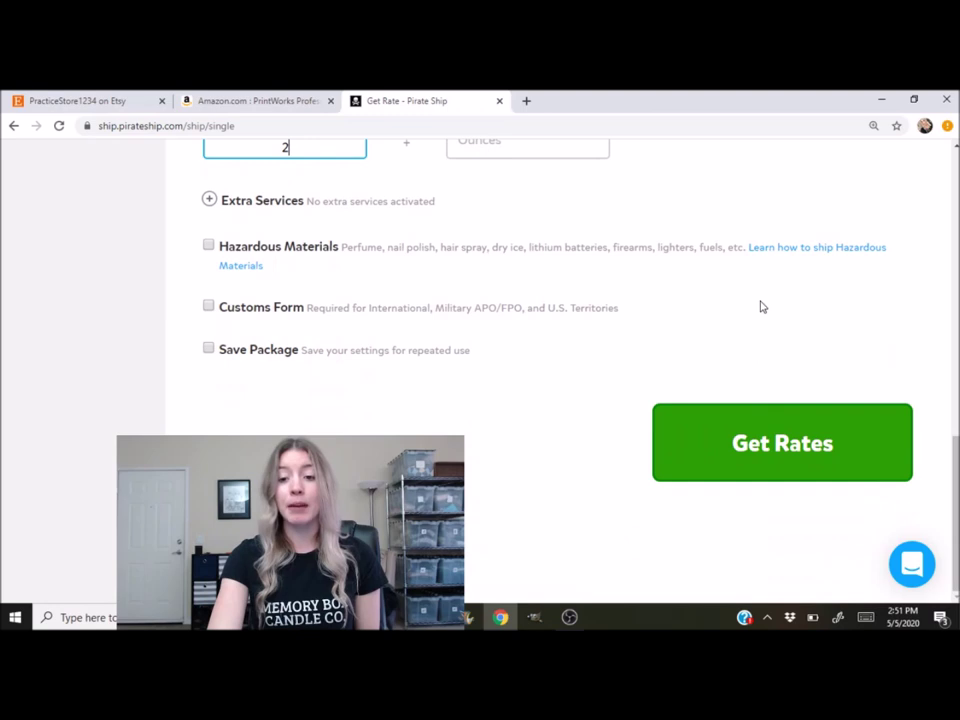
Step: Request shipping rates for the 6 x 4 x 4 inch, 2 lb package
click(787, 451)
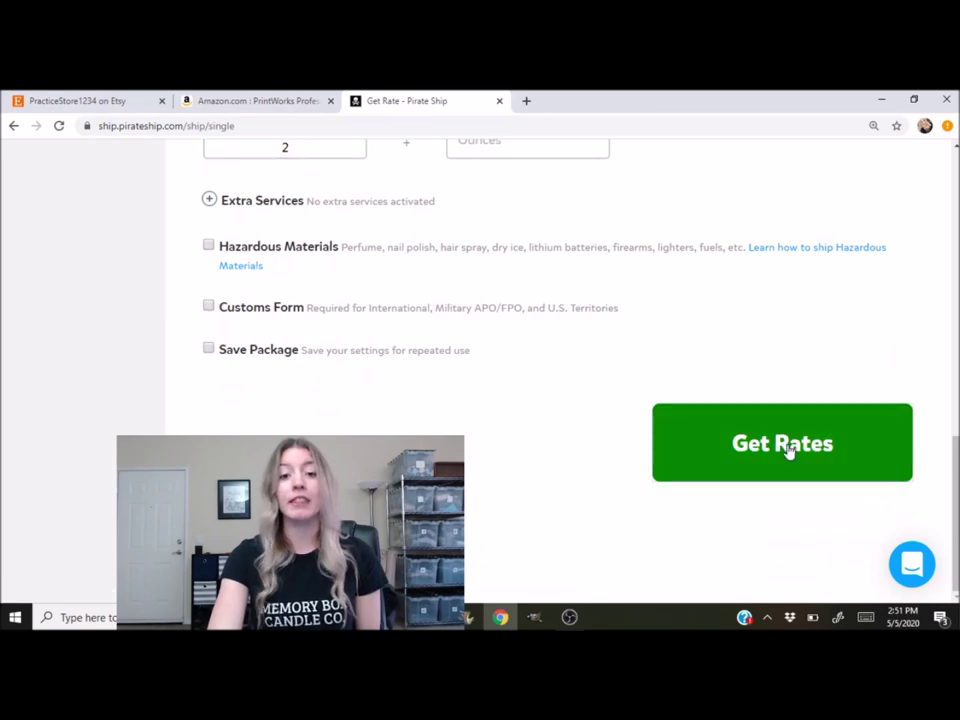
click(787, 447)
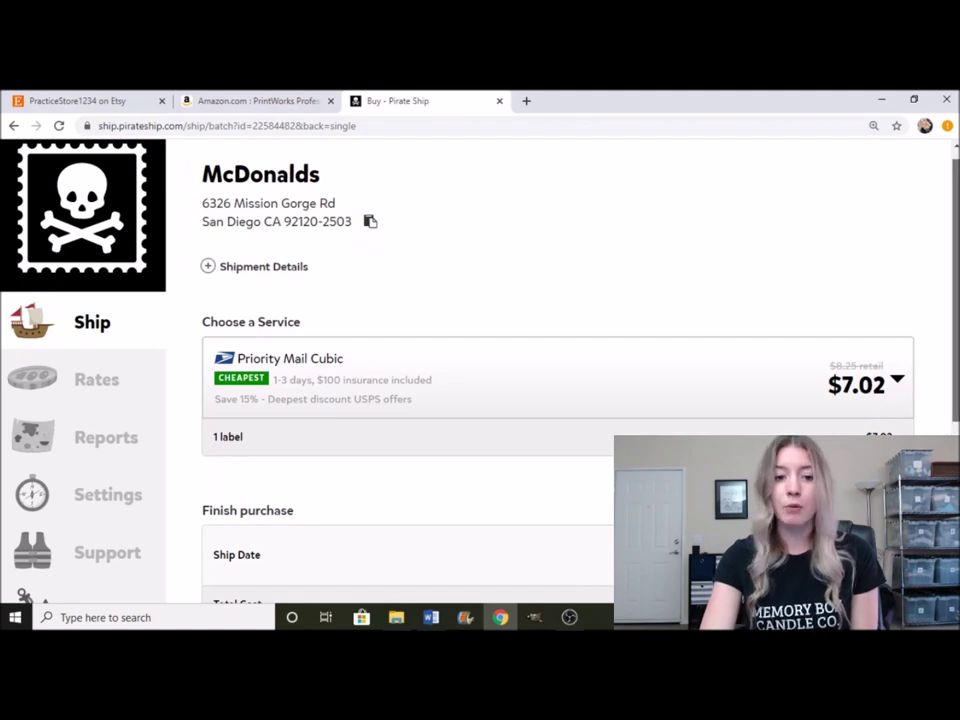
scroll(889, 259, down, 1)
scroll(555, 366, down, 1)
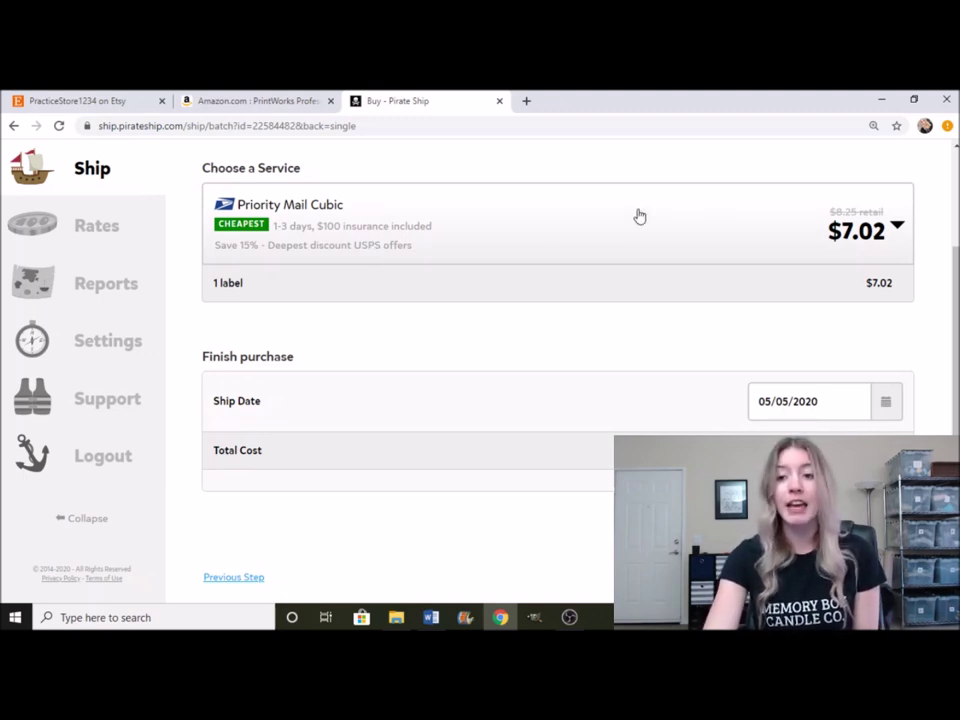
Step: Compare services and keep Priority Mail Cubic at $7.02 for 1 label
click(895, 230)
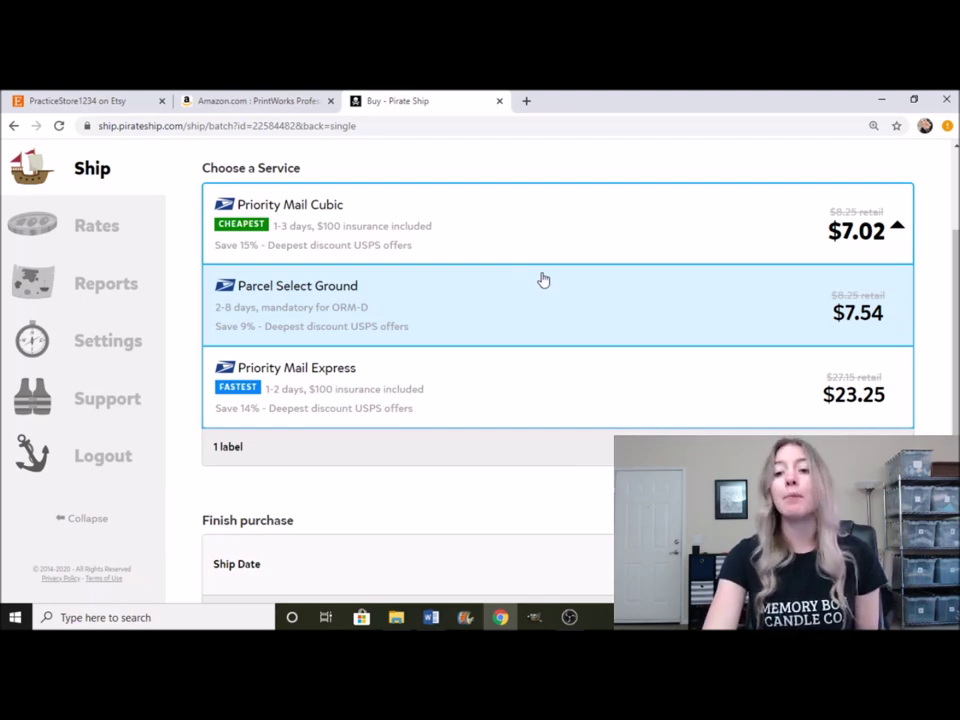
click(899, 230)
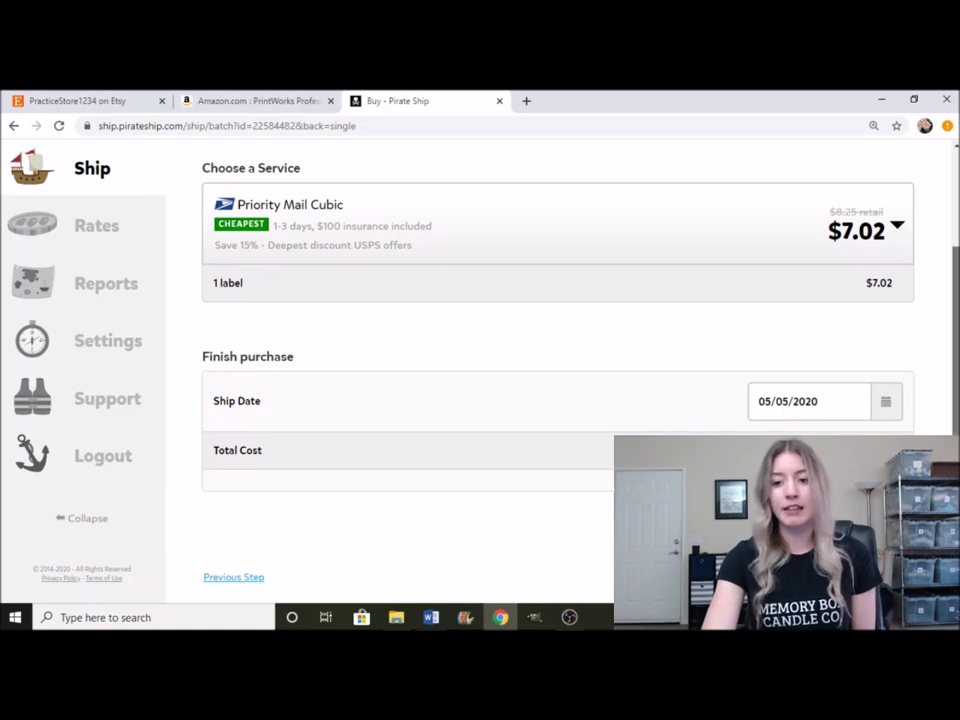
drag(955, 300, 921, 296)
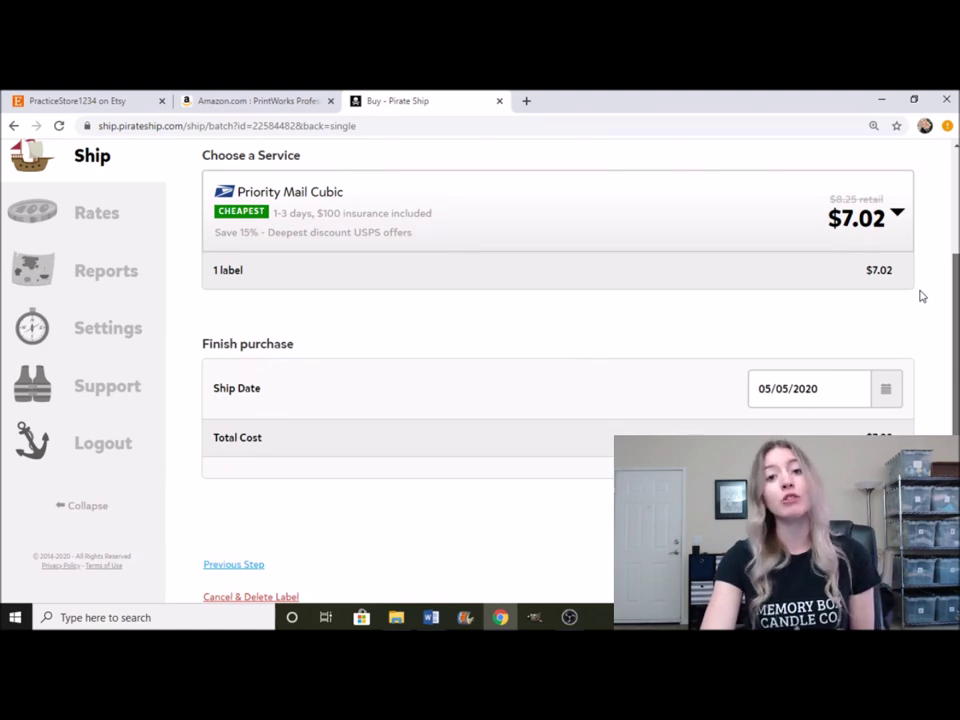
drag(922, 296, 795, 403)
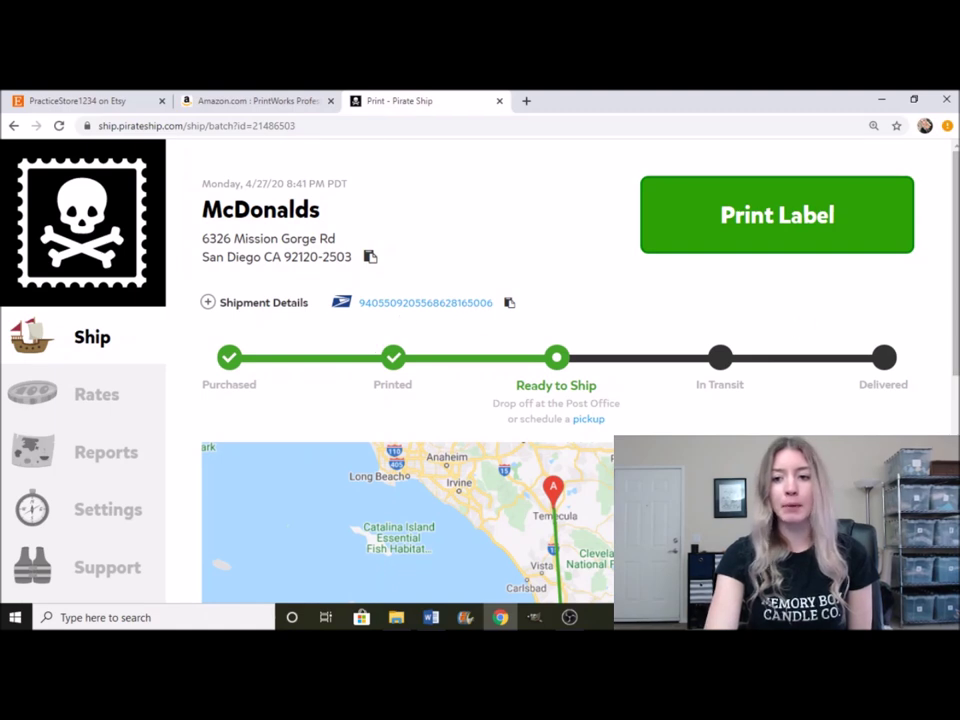
Step: Review the purchased shipment back to the top and bring up its Print Label window
scroll(355, 320, down, 3)
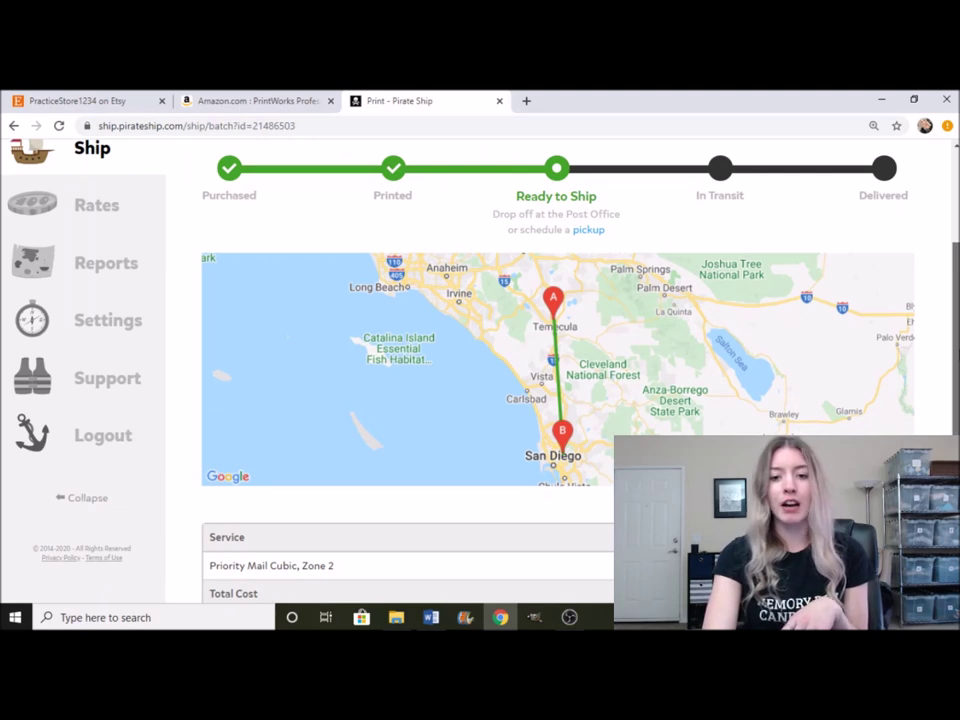
scroll(480, 360, down, 1)
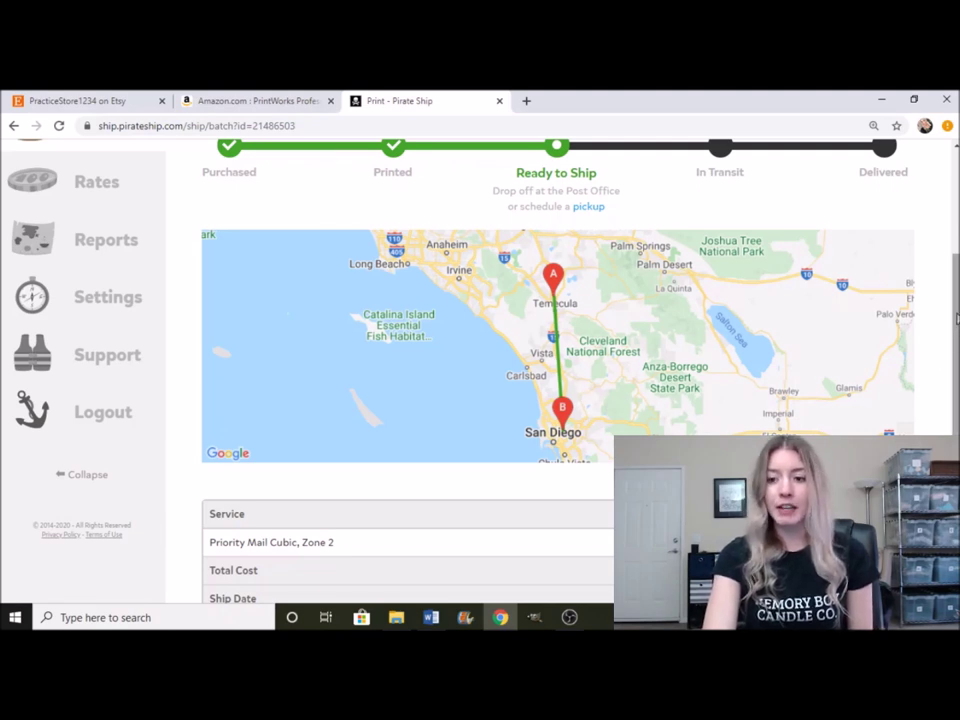
scroll(272, 339, down, 5)
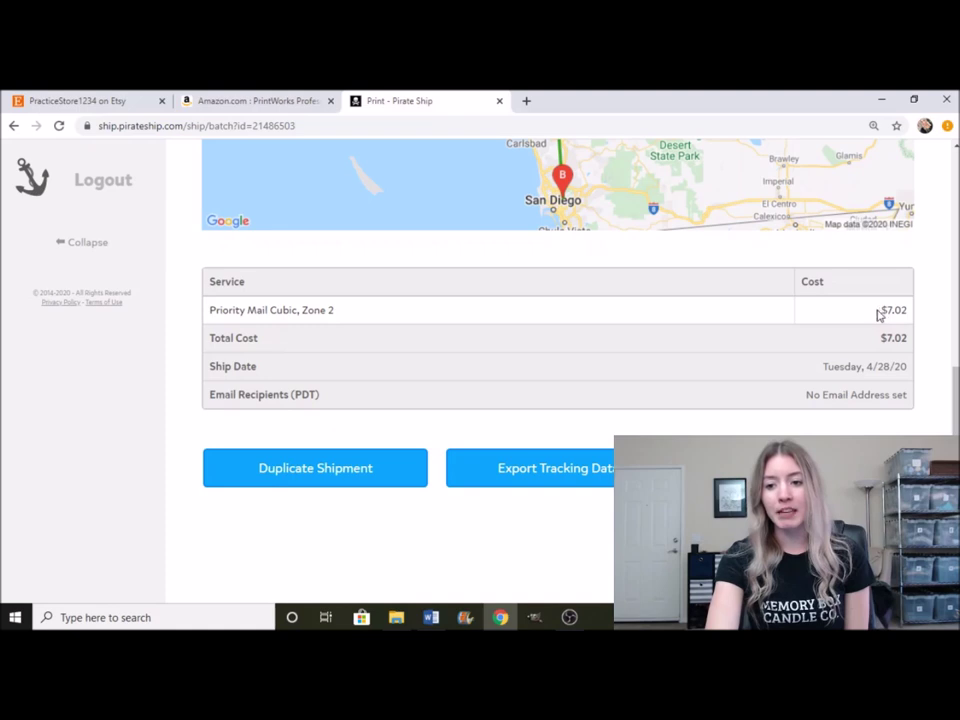
scroll(934, 332, up, 1)
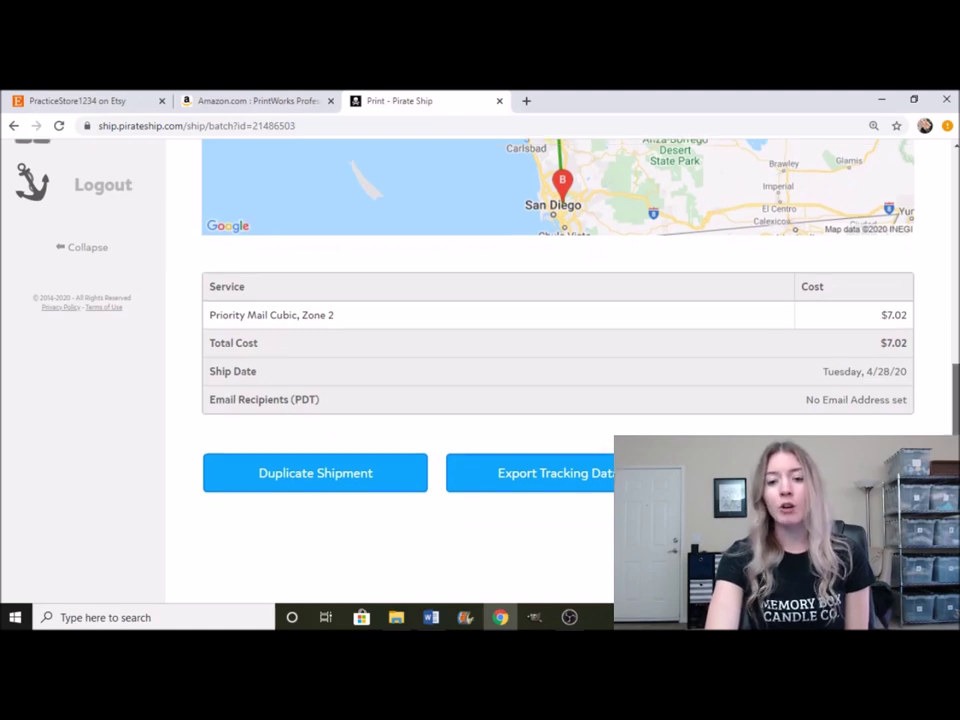
scroll(956, 420, up, 2)
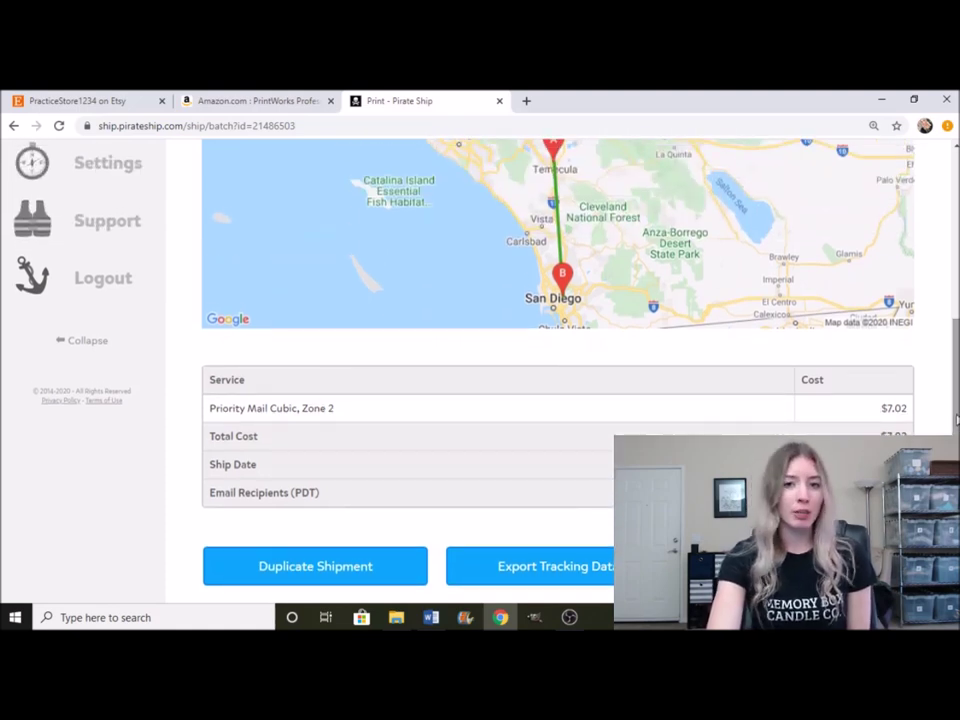
scroll(956, 420, up, 2)
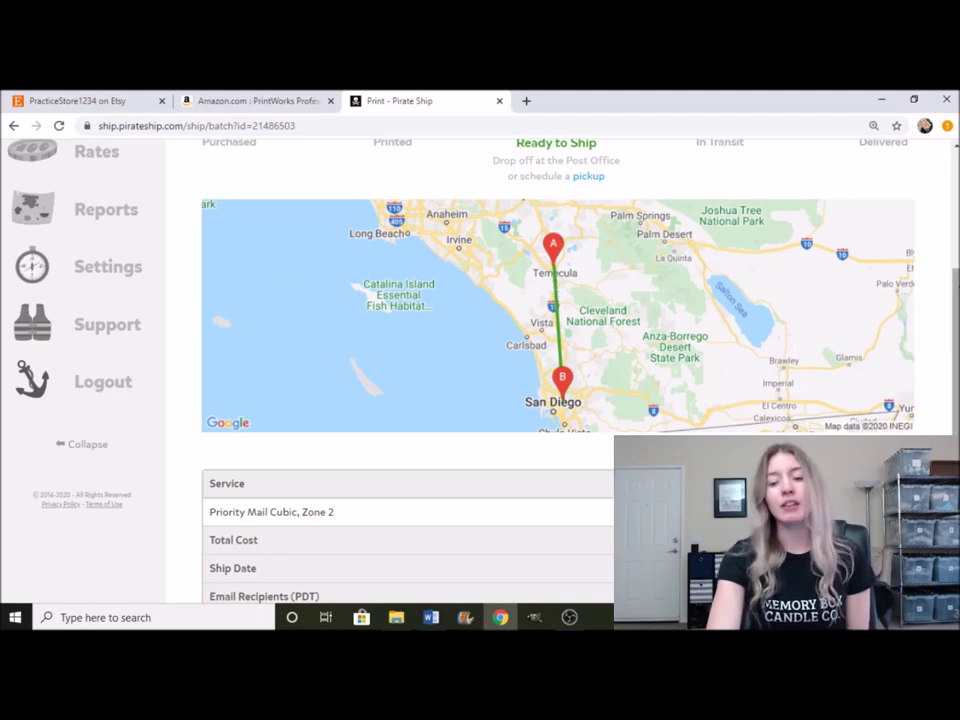
scroll(927, 181, up, 4)
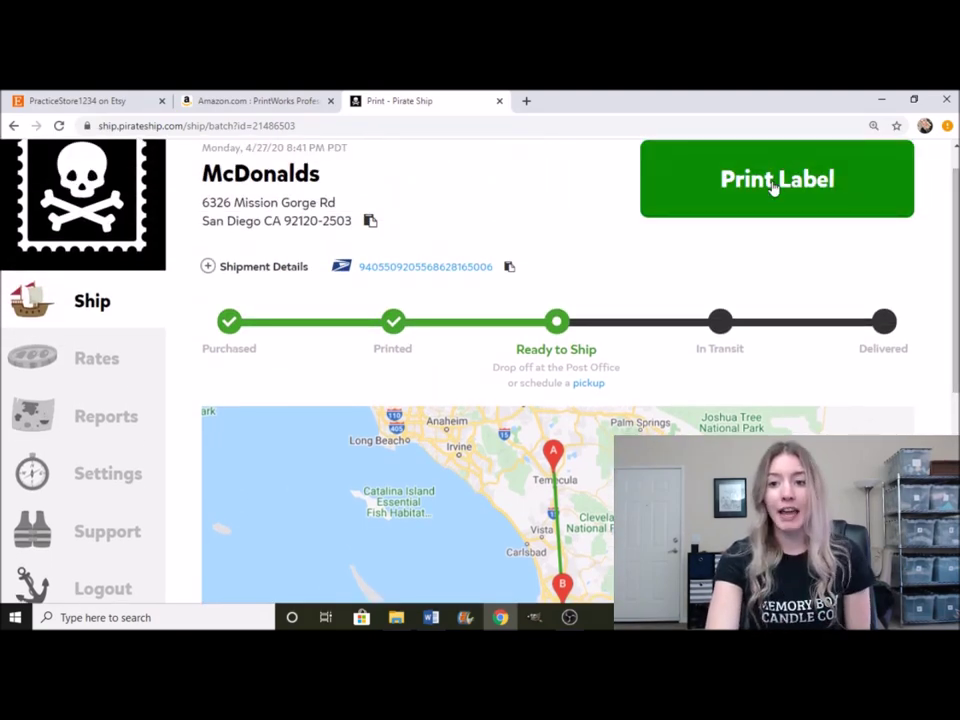
click(737, 178)
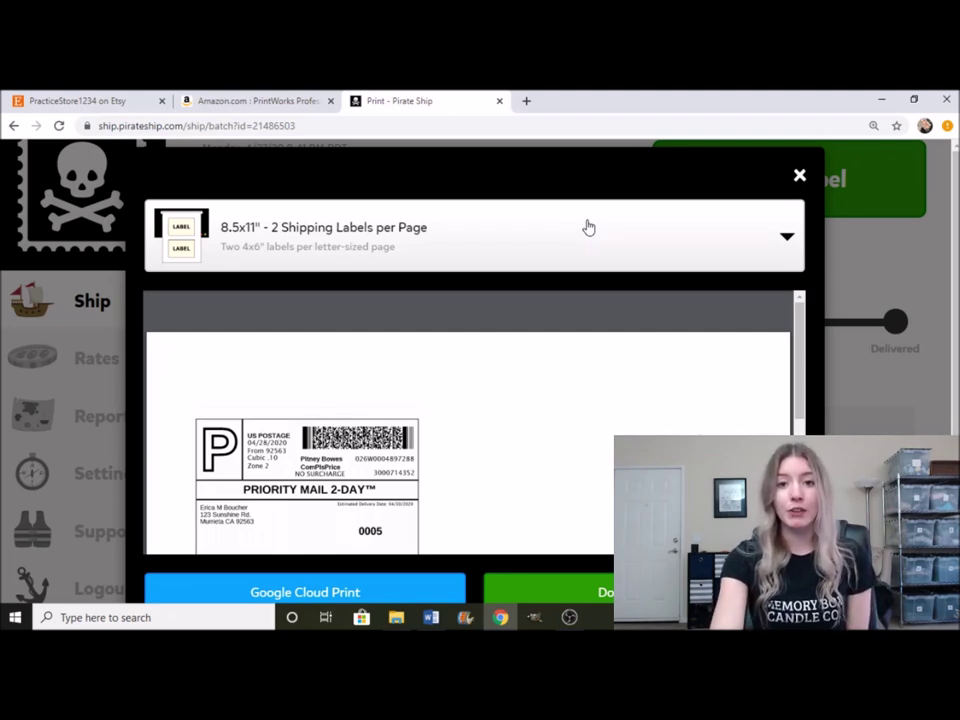
Step: Look over the label.pdf preview in the 8.5x11" two-labels-per-page format
mouse_move(800, 343)
mouse_down()
mouse_move(803, 393)
mouse_move(806, 328)
mouse_up()
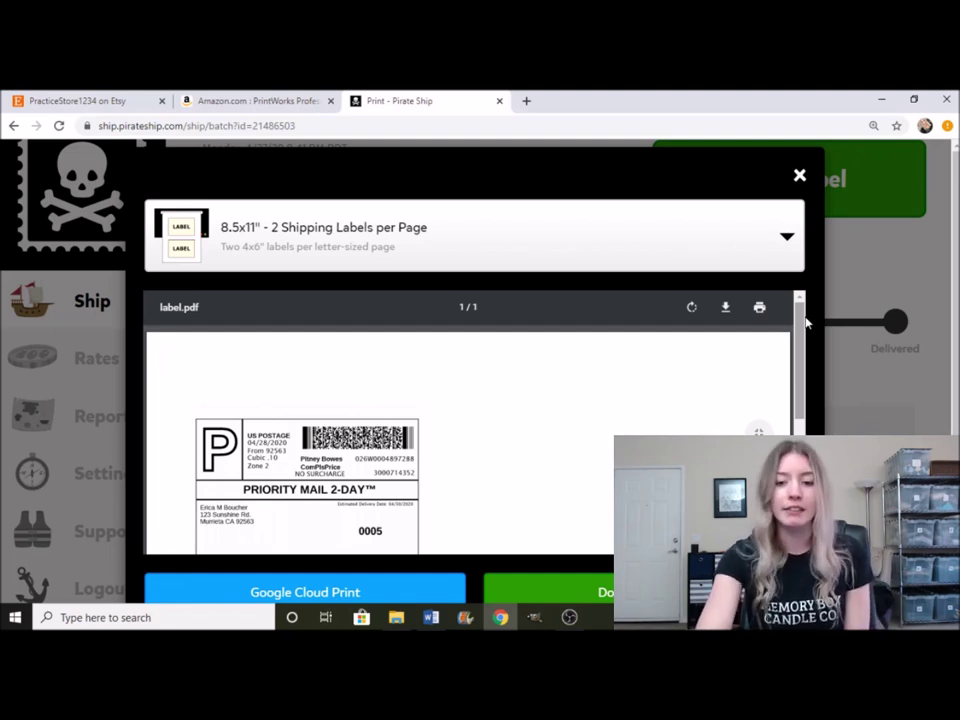
drag(800, 322, 790, 352)
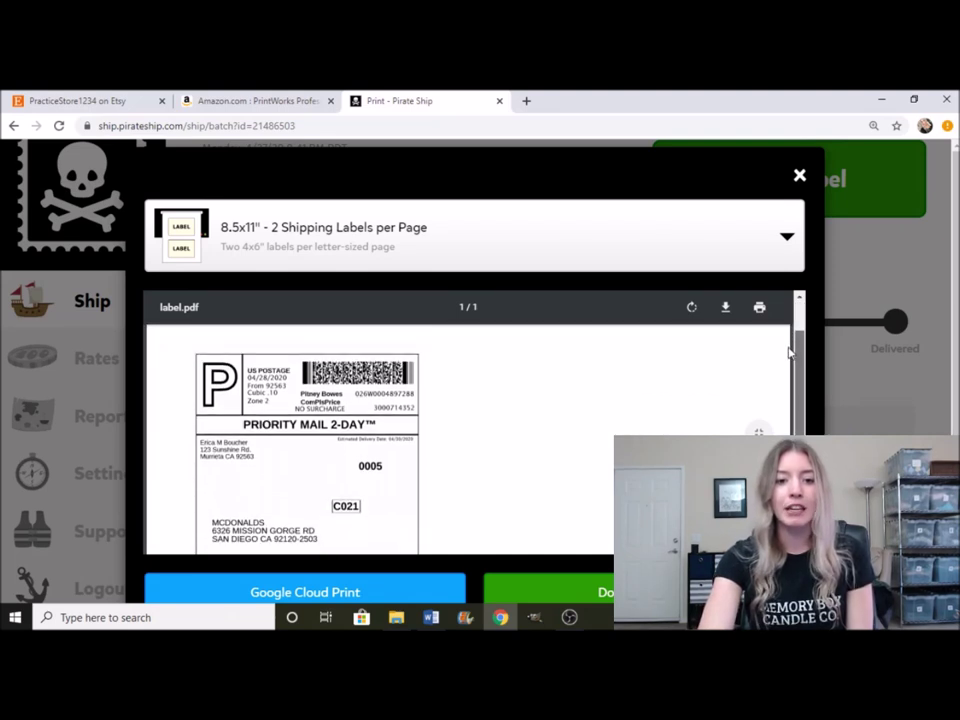
mouse_move(790, 352)
mouse_down()
mouse_move(785, 395)
mouse_move(786, 351)
mouse_up()
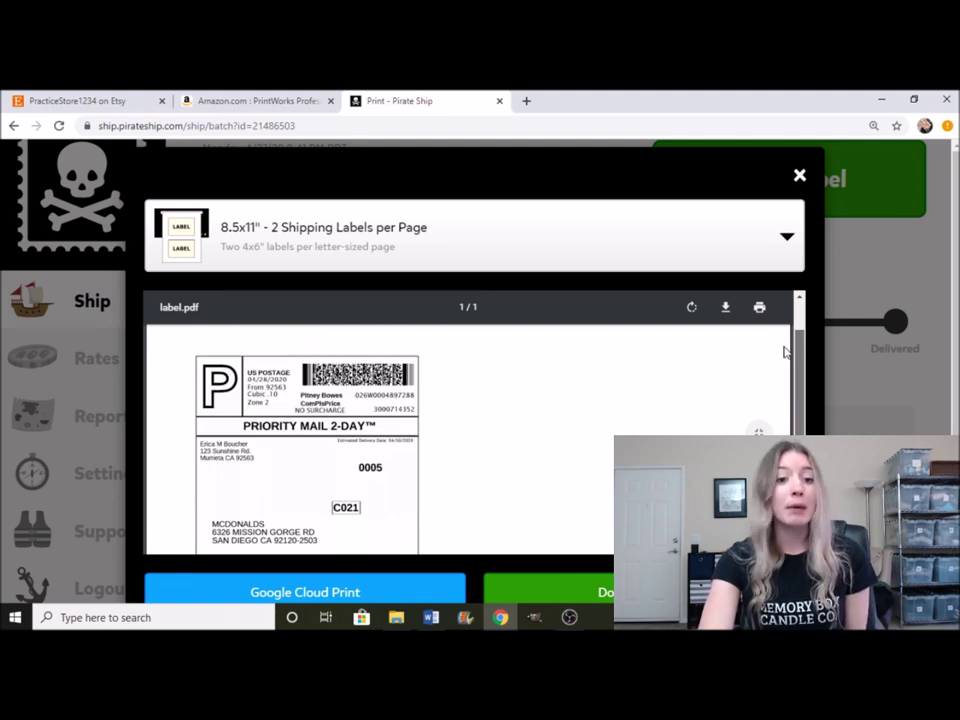
mouse_move(786, 351)
mouse_down()
mouse_move(780, 379)
mouse_move(776, 343)
mouse_up()
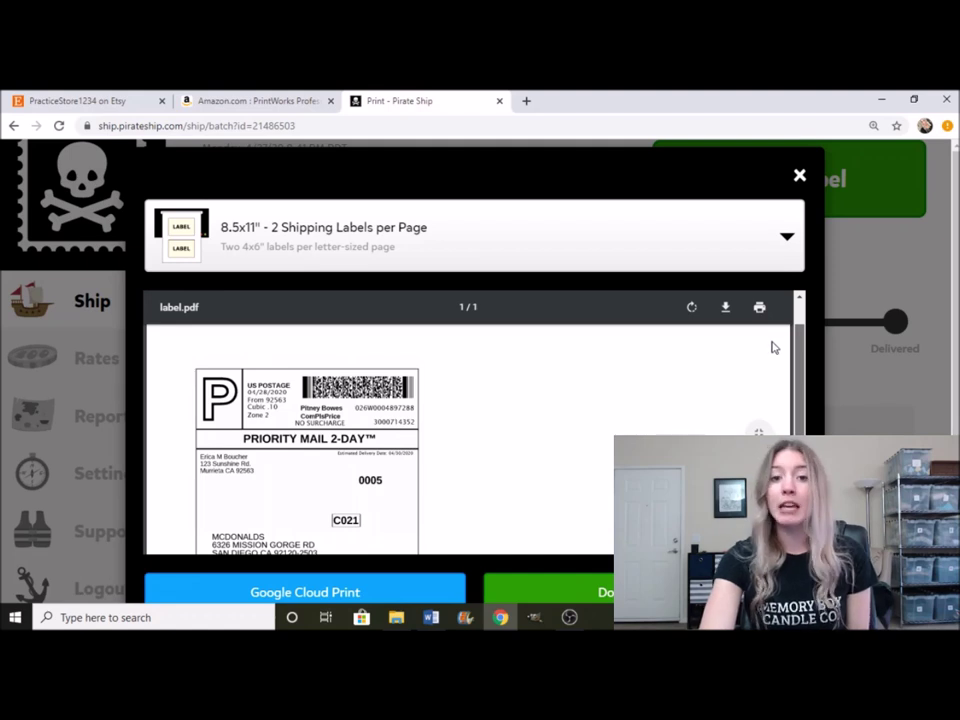
scroll(771, 350, down, 1)
mouse_move(771, 355)
mouse_down()
mouse_move(765, 377)
mouse_move(780, 428)
mouse_move(763, 336)
mouse_up()
scroll(762, 332, up, 1)
scroll(765, 345, down, 3)
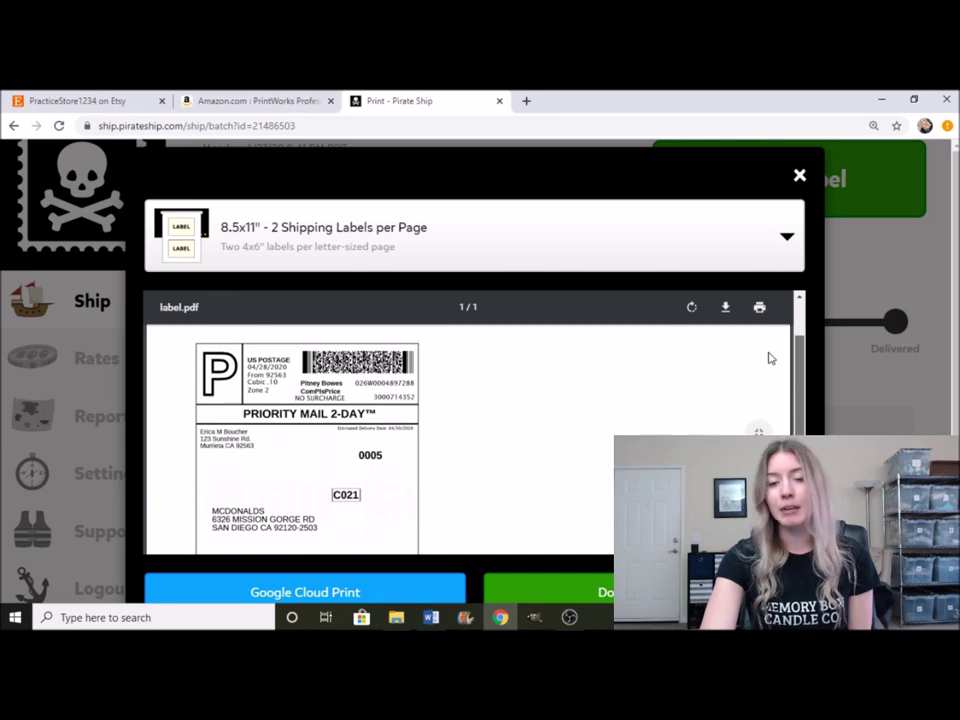
scroll(769, 365, down, 2)
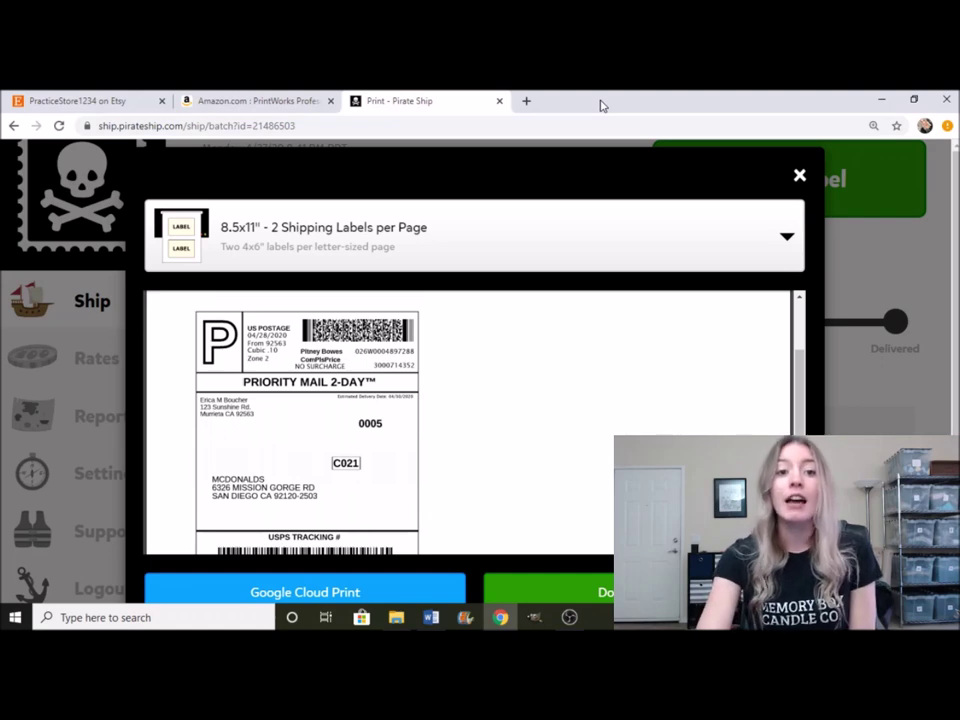
click(272, 103)
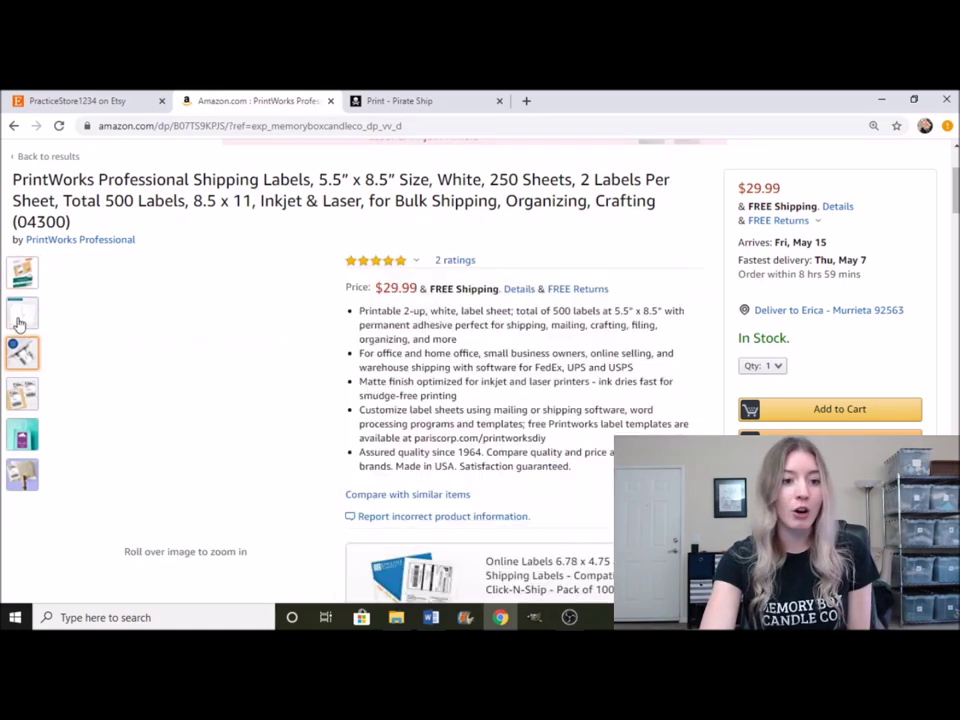
mouse_move(18, 321)
mouse_move(181, 392)
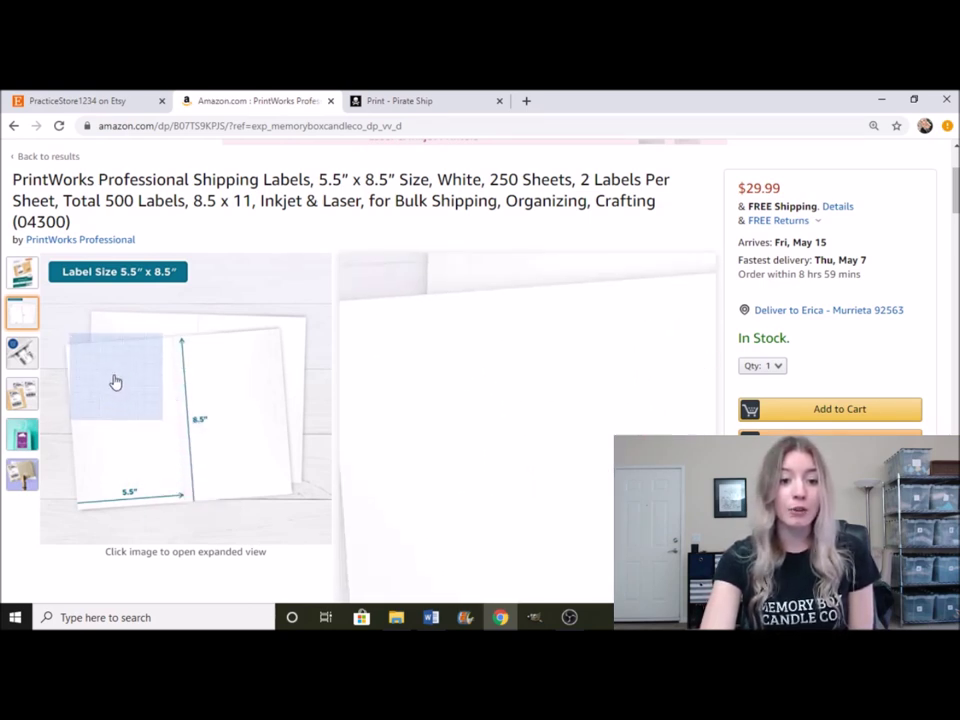
click(405, 100)
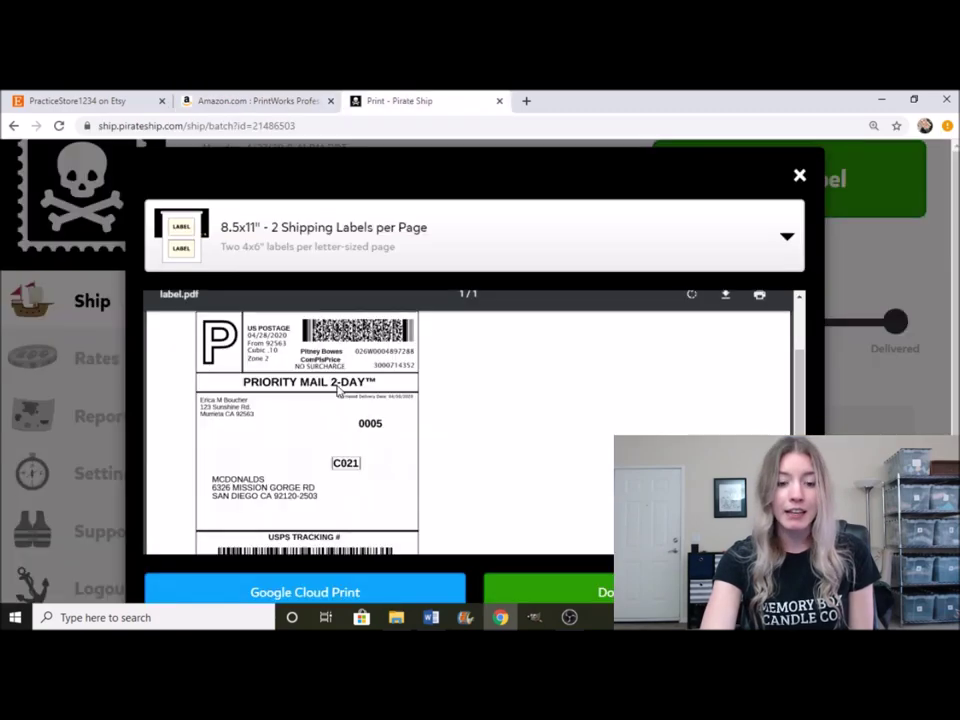
click(251, 106)
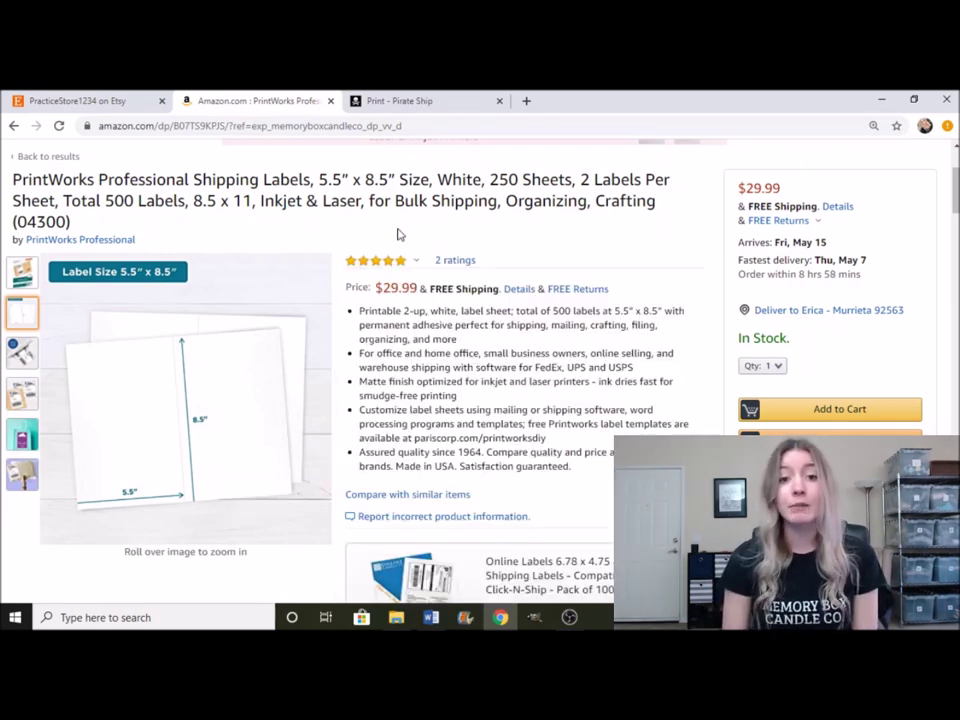
click(431, 104)
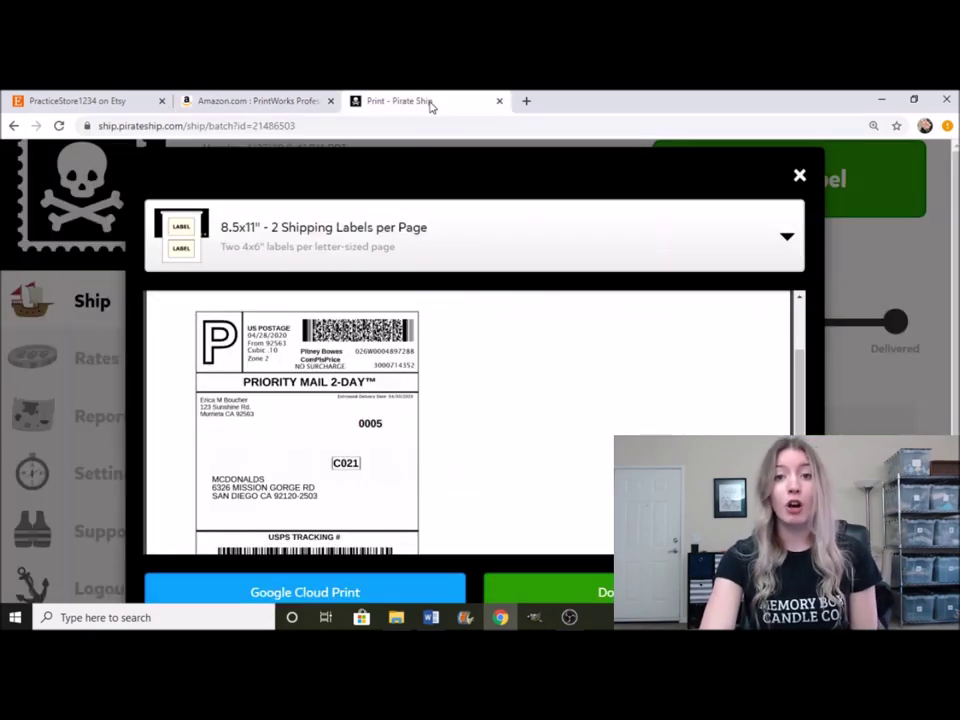
Step: Switch the label format to 4x6" Shipping Label for thermal printers, checking the DYMO LabelWriter page
click(784, 242)
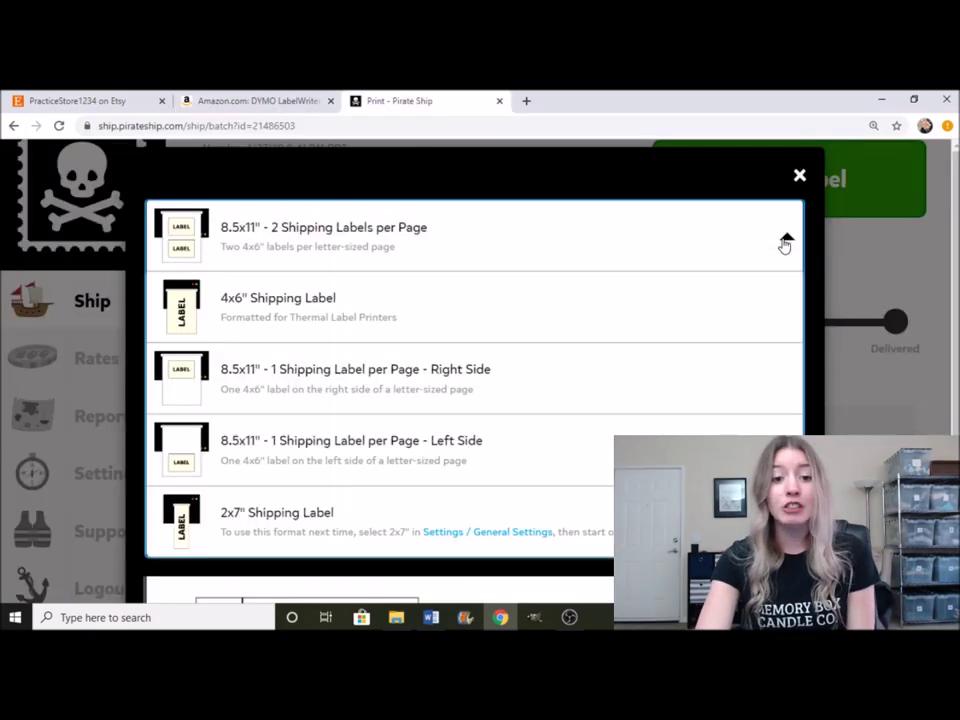
click(536, 334)
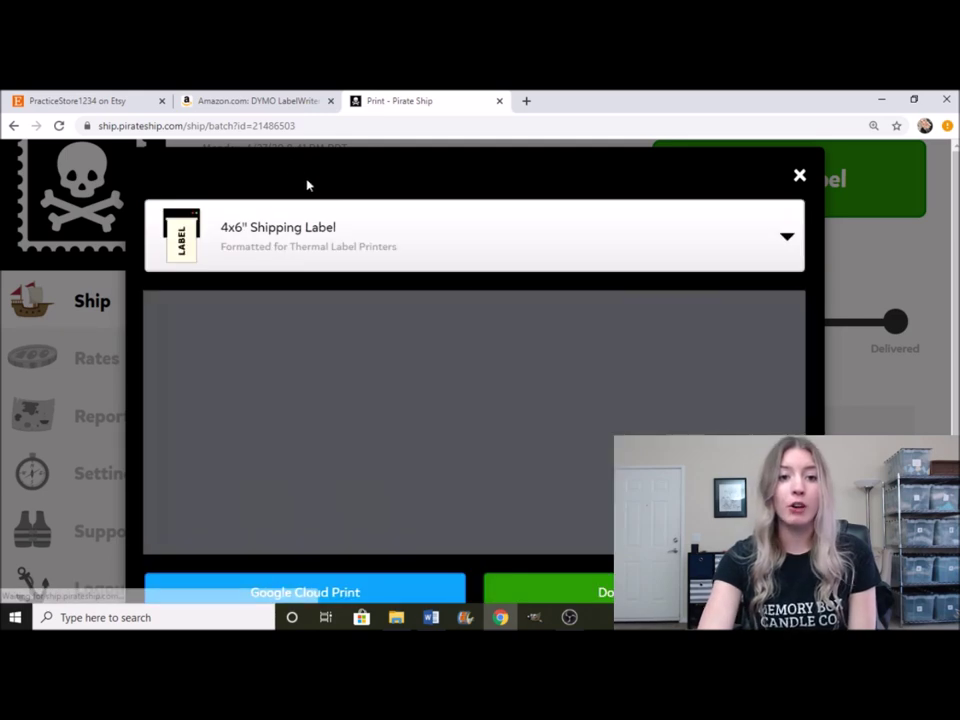
click(266, 102)
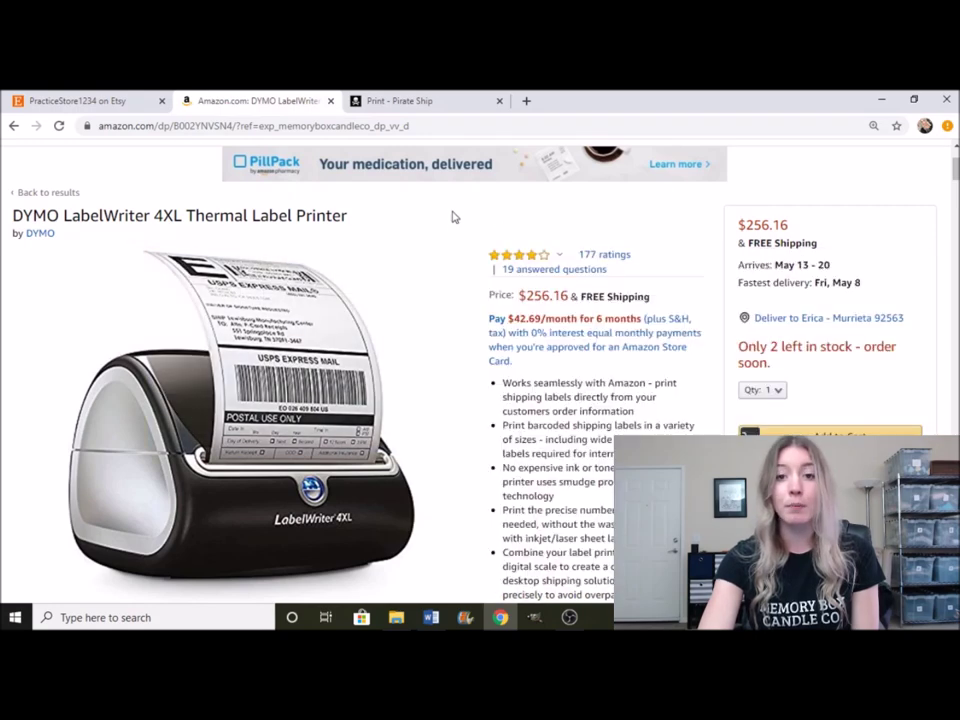
click(424, 98)
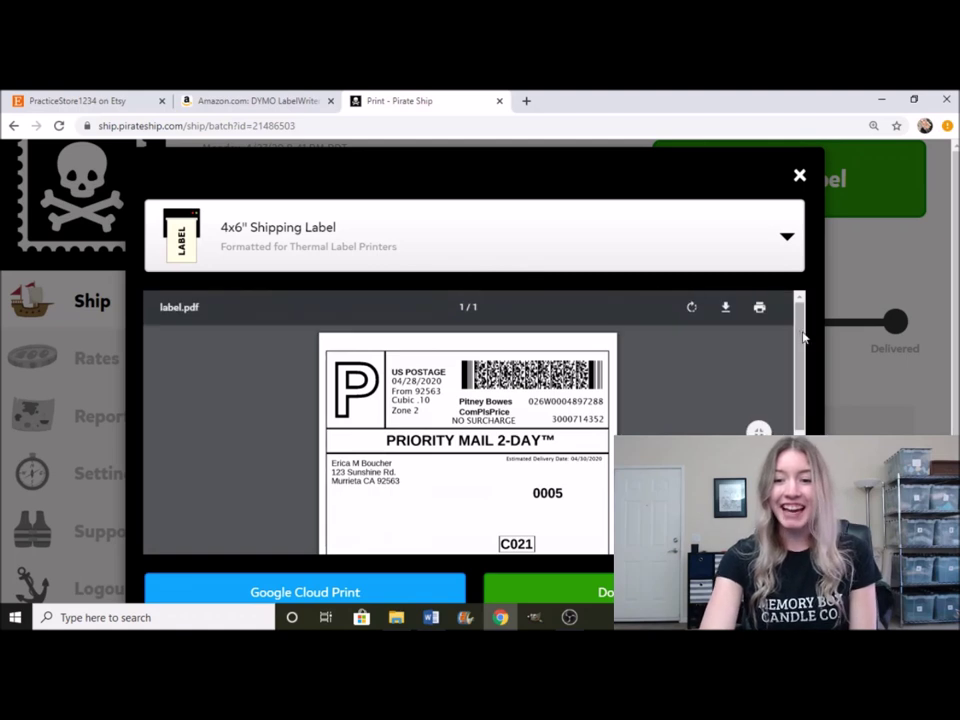
scroll(805, 378, down, 1)
scroll(805, 378, down, 4)
scroll(805, 378, up, 5)
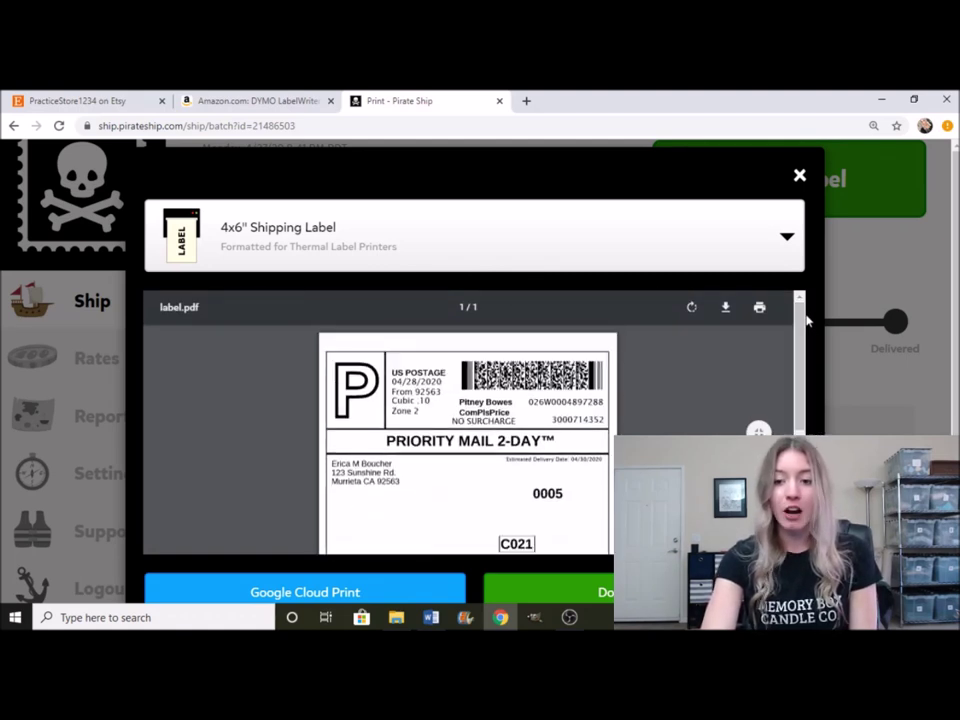
Step: Send the label PDF to print on the DYMO LabelWriter 4XL, 4x6 paper, scaled to fit paper
click(759, 309)
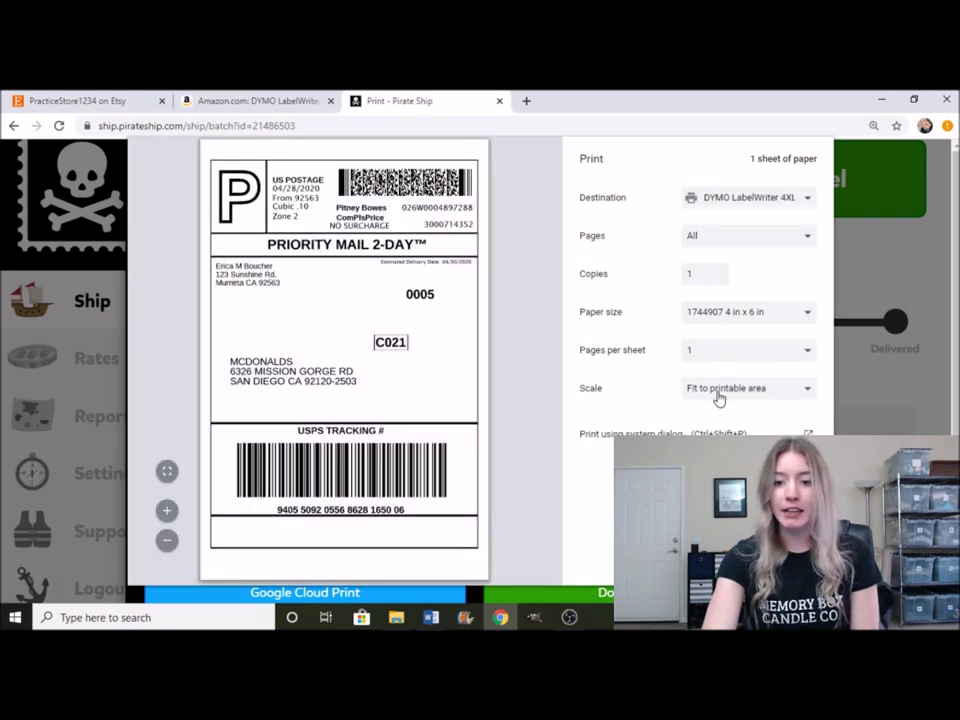
click(716, 394)
click(740, 455)
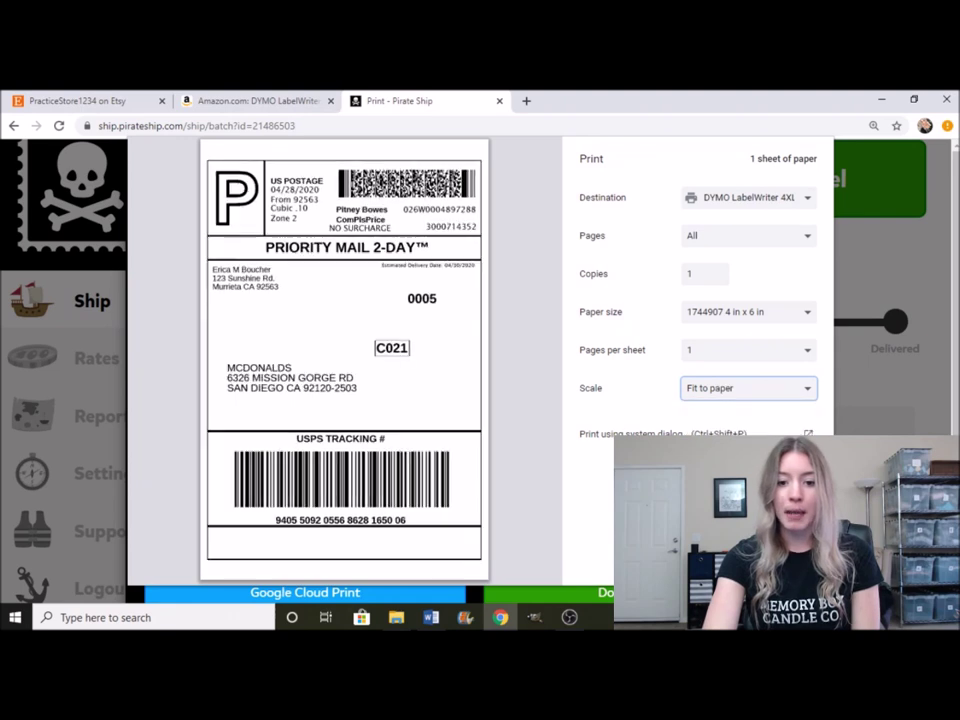